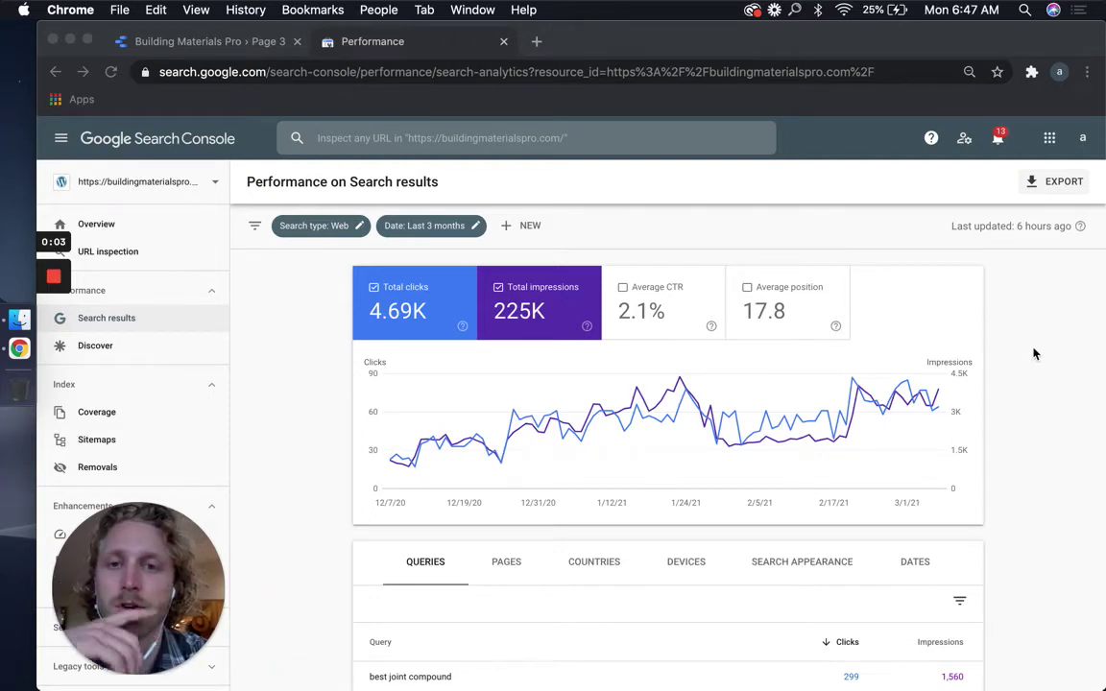
# Switch to the Building Materials Pro Page 3 table of 'best' queries with impressions and average position.
pyautogui.click(202, 41)
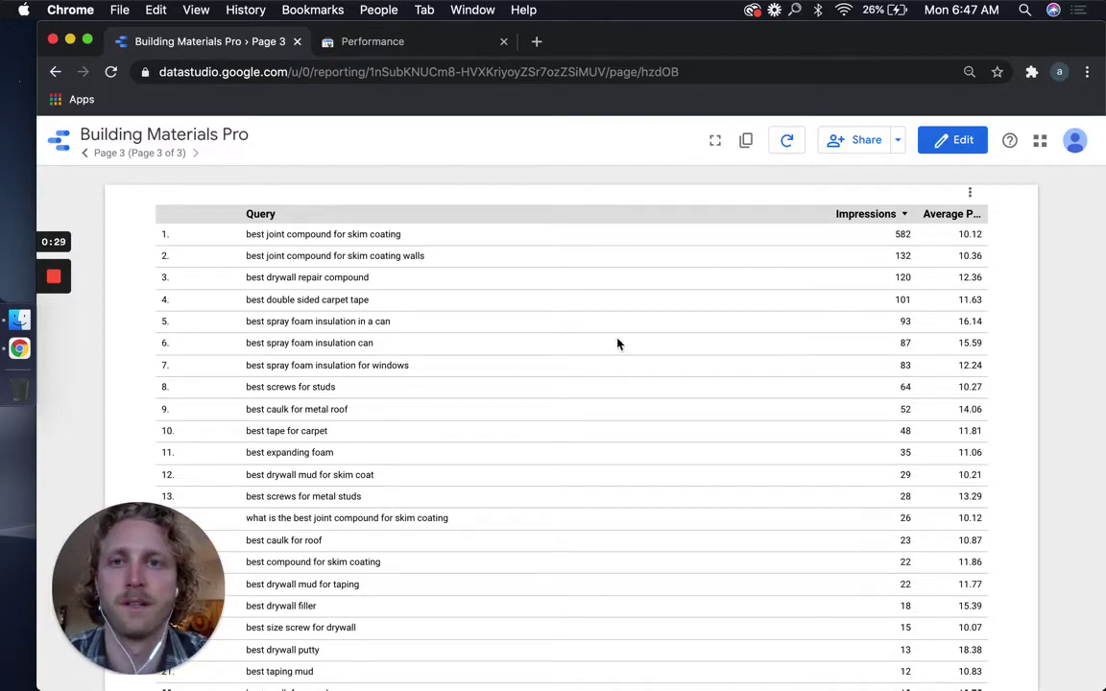
# Move to the keyword search window and open the Find Quick Win Keywords article, scrolling through it.
pyautogui.hotkey('ctrl', 'Right')
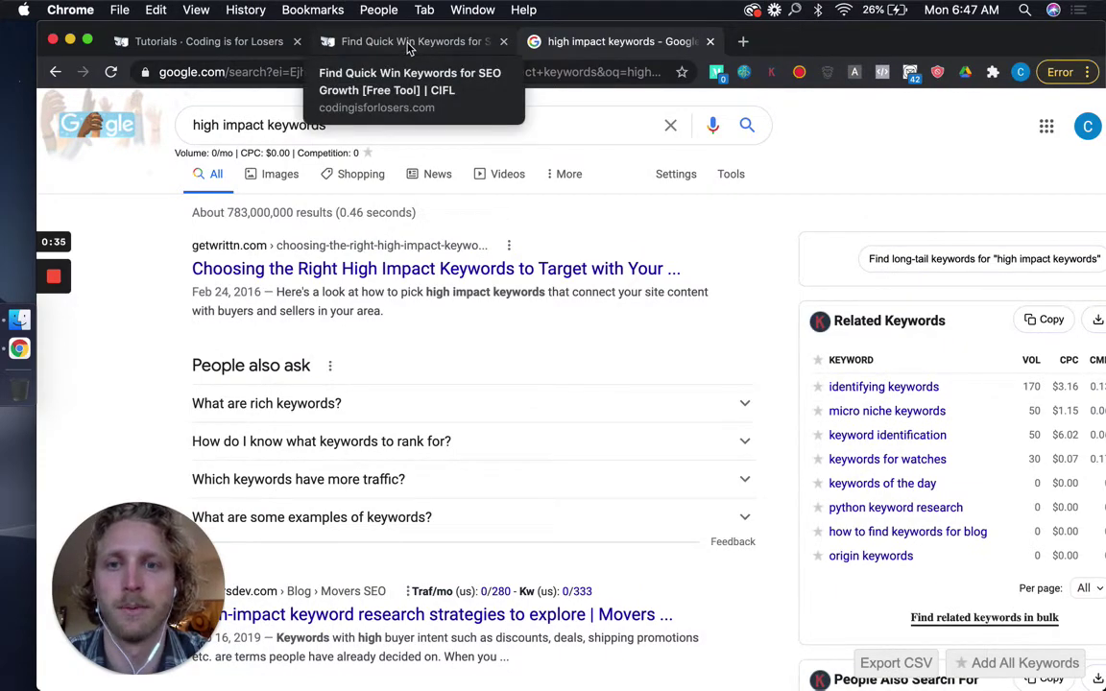
pyautogui.hotkey('ctrl', 'Left')
pyautogui.hotkey('ctrl', 'Right')
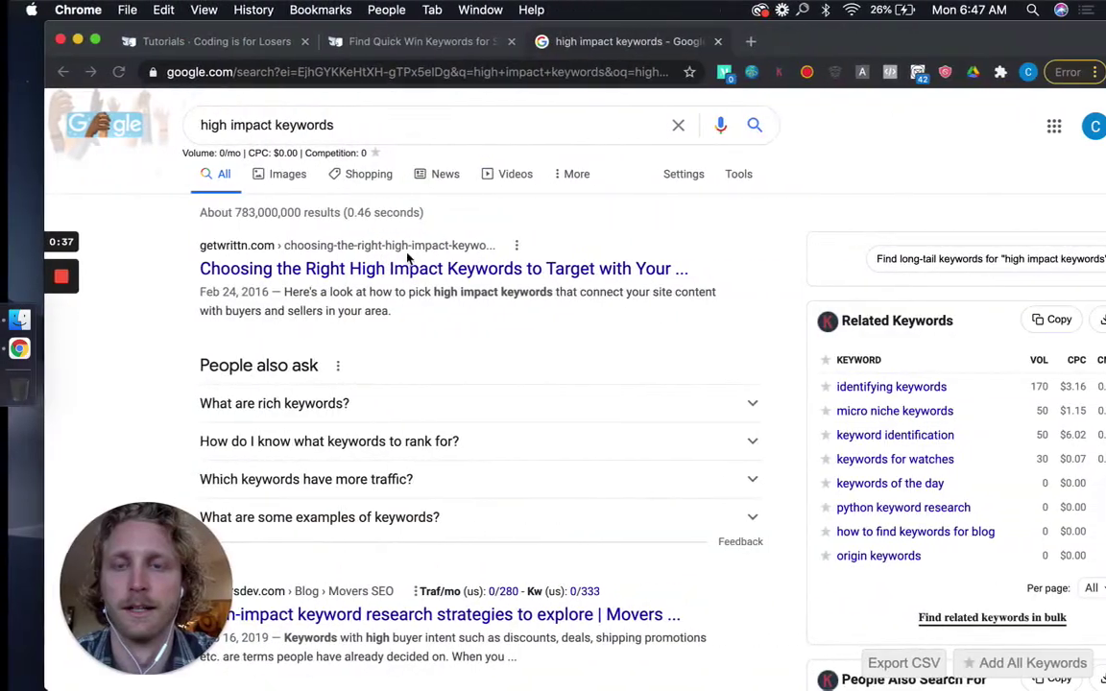
pyautogui.click(420, 43)
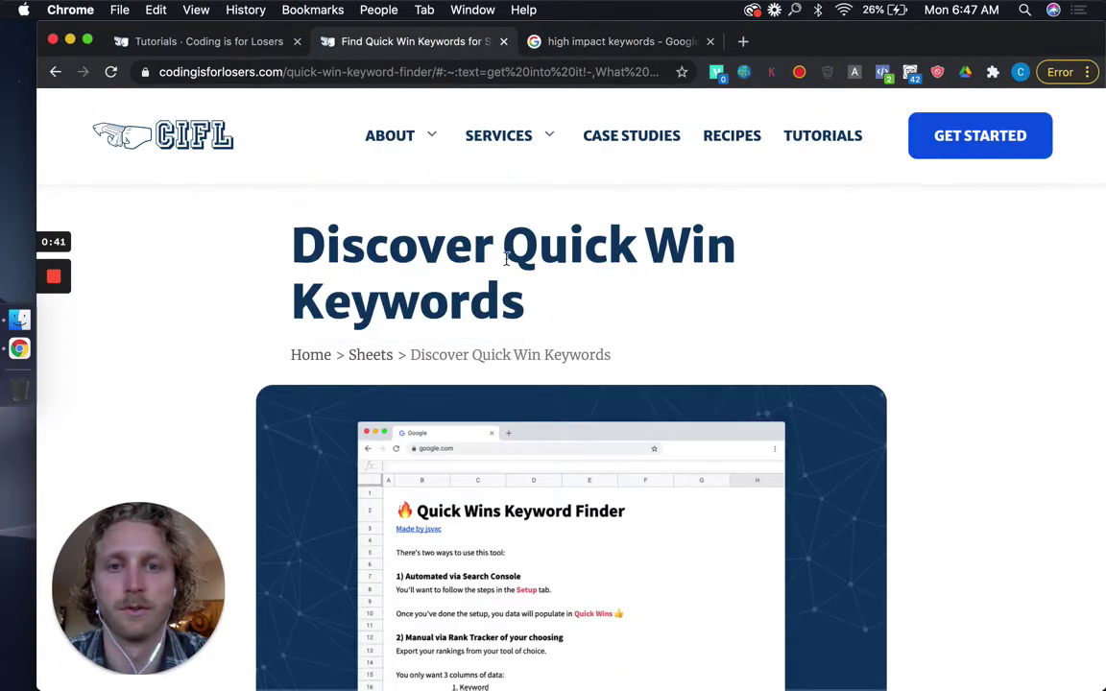
pyautogui.scroll(-10, 506, 257)
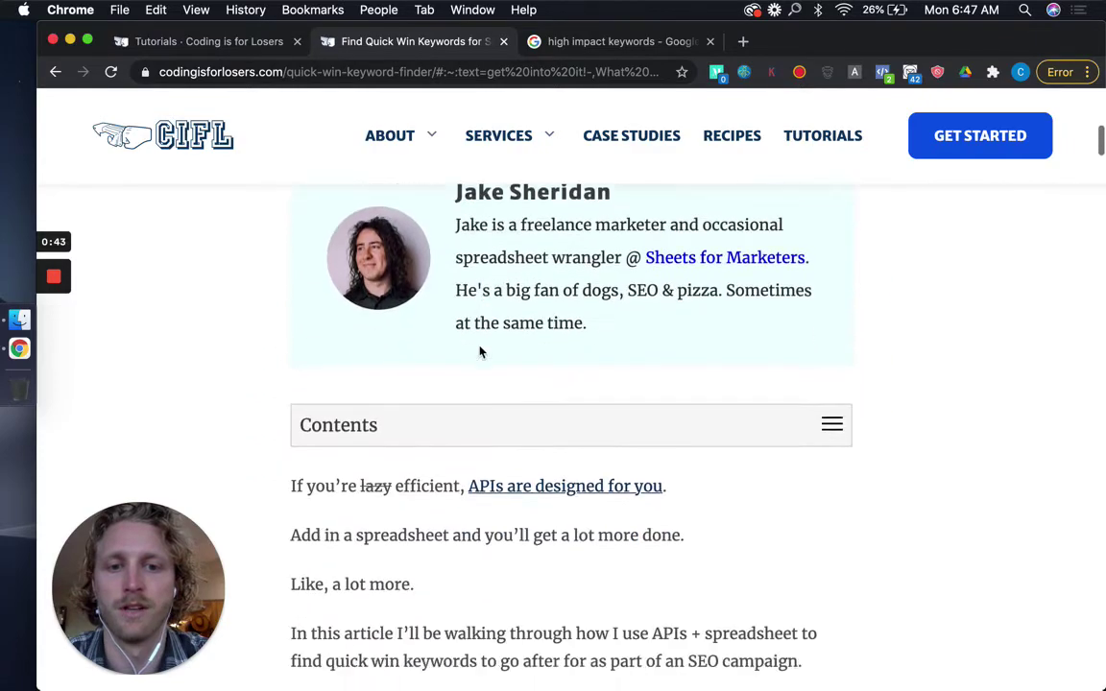
pyautogui.scroll(-8, 480, 352)
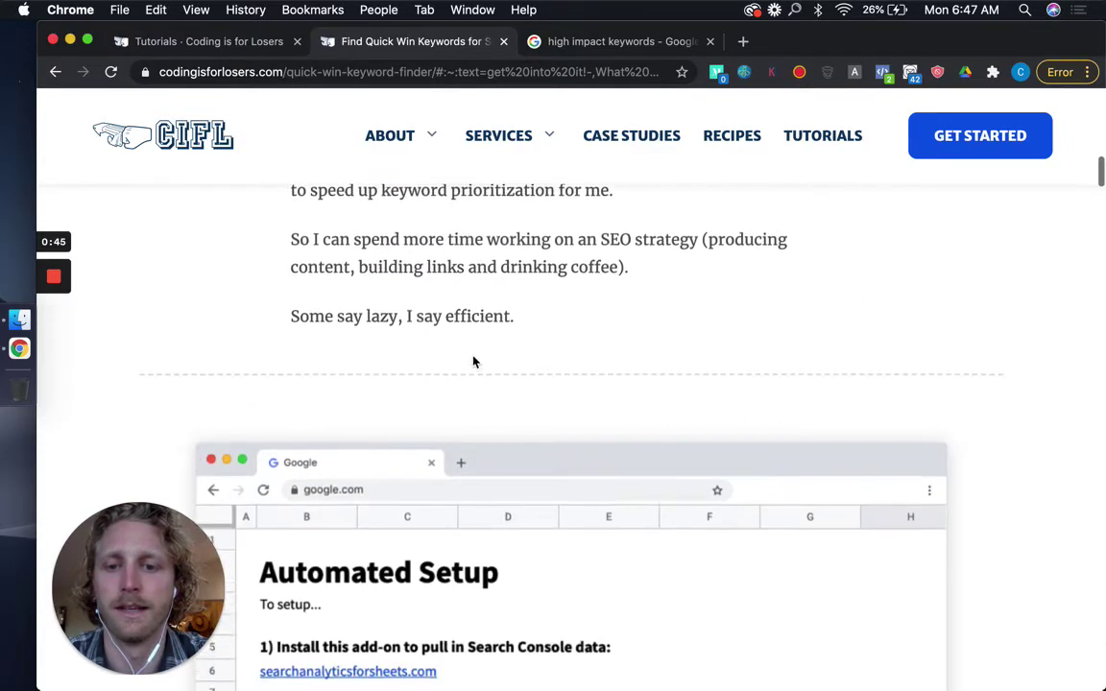
pyautogui.scroll(8, 474, 360)
pyautogui.scroll(10, 566, 103)
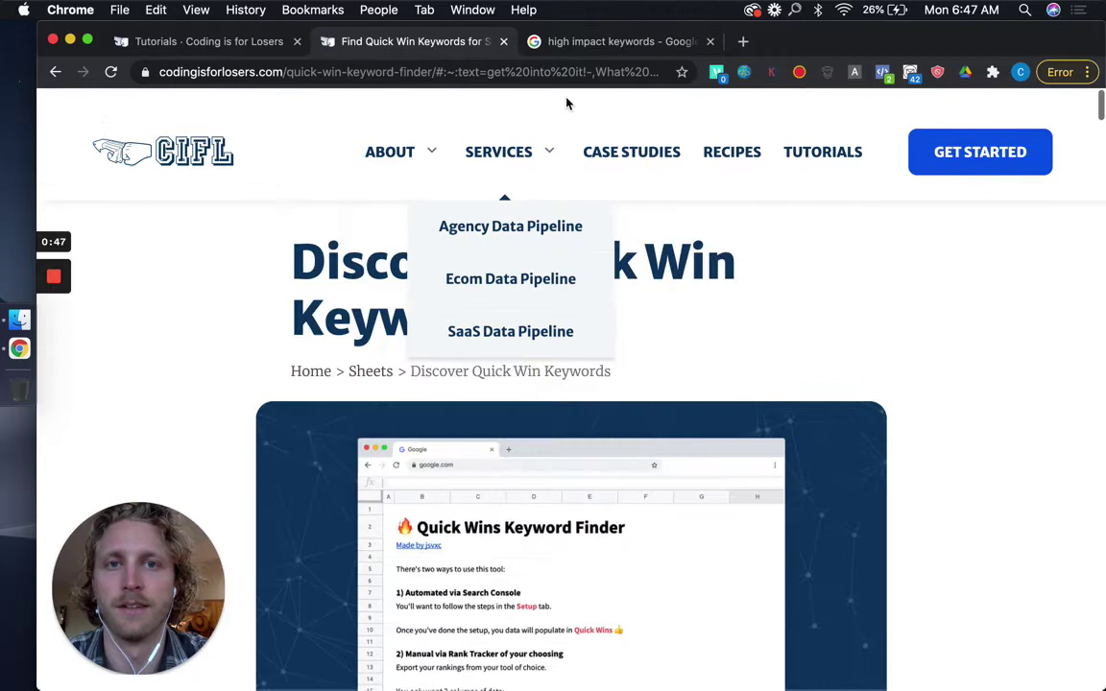
# Check the high impact keywords results, then return to the Quick Win Keywords article's title.
pyautogui.click(592, 43)
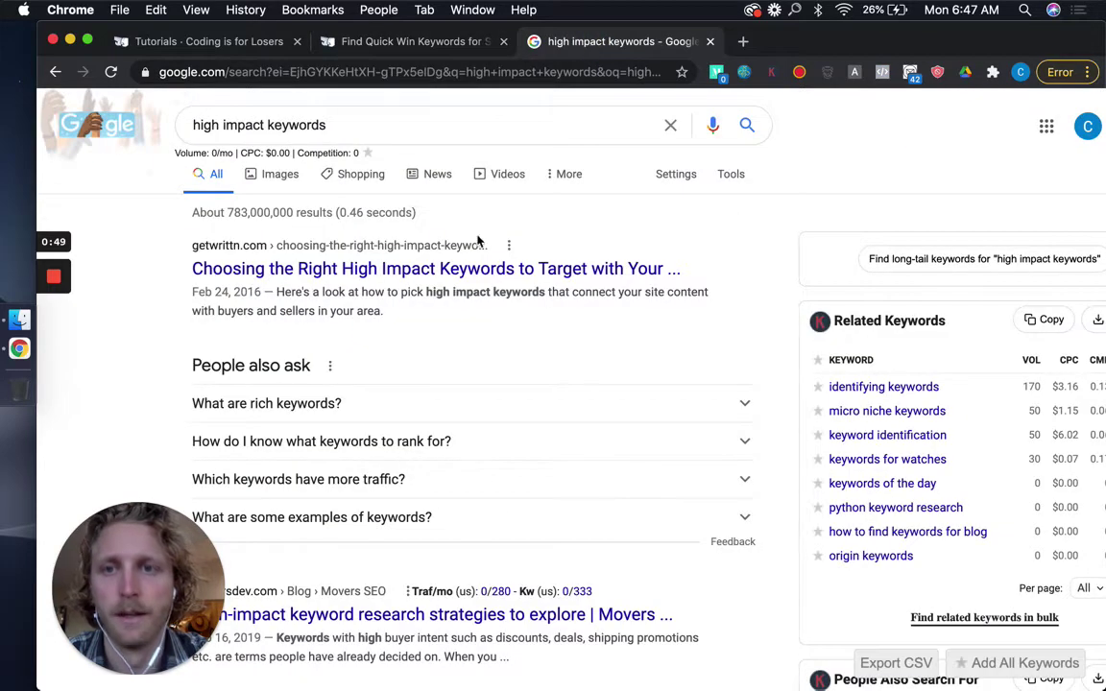
pyautogui.click(394, 43)
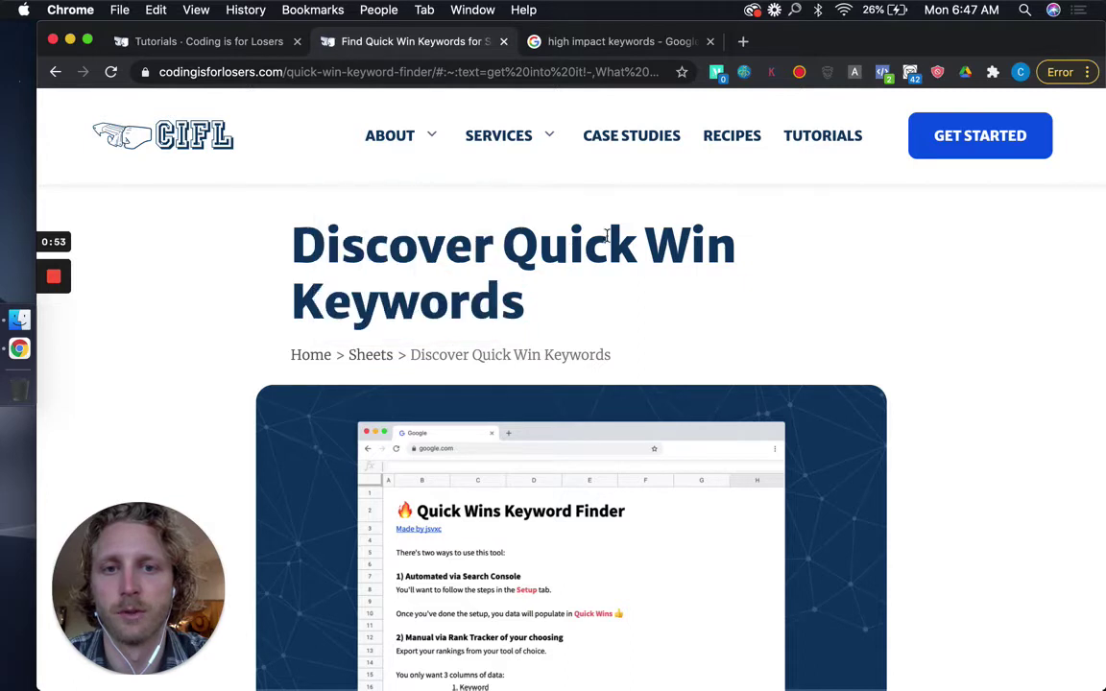
pyautogui.scroll(-2, 518, 305)
pyautogui.scroll(-2, 518, 305)
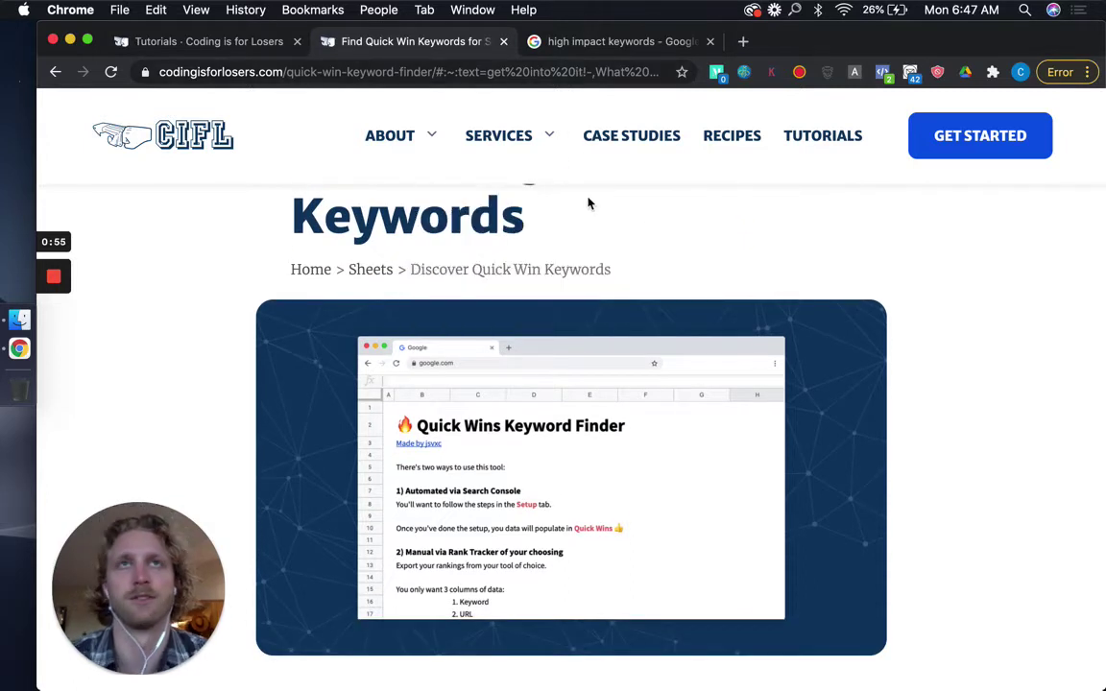
pyautogui.scroll(4, 588, 203)
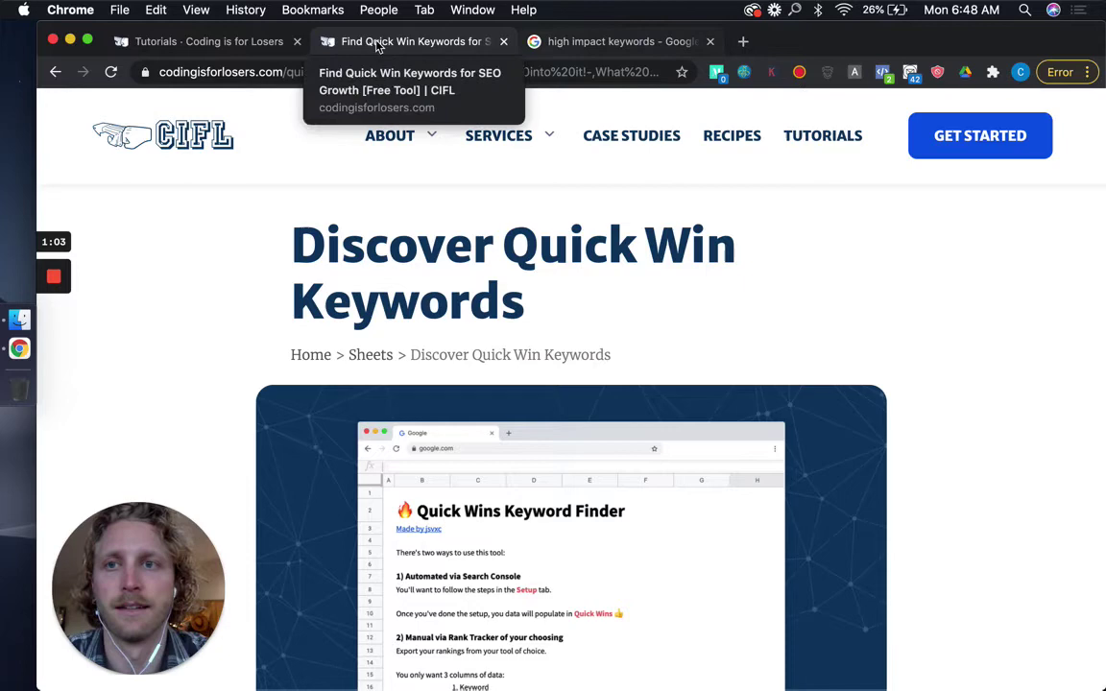
# Return to the Data Studio report, visit its Search Console page, then go back to Page 3's 'best' query table.
pyautogui.hotkey('ctrl', 'Left')
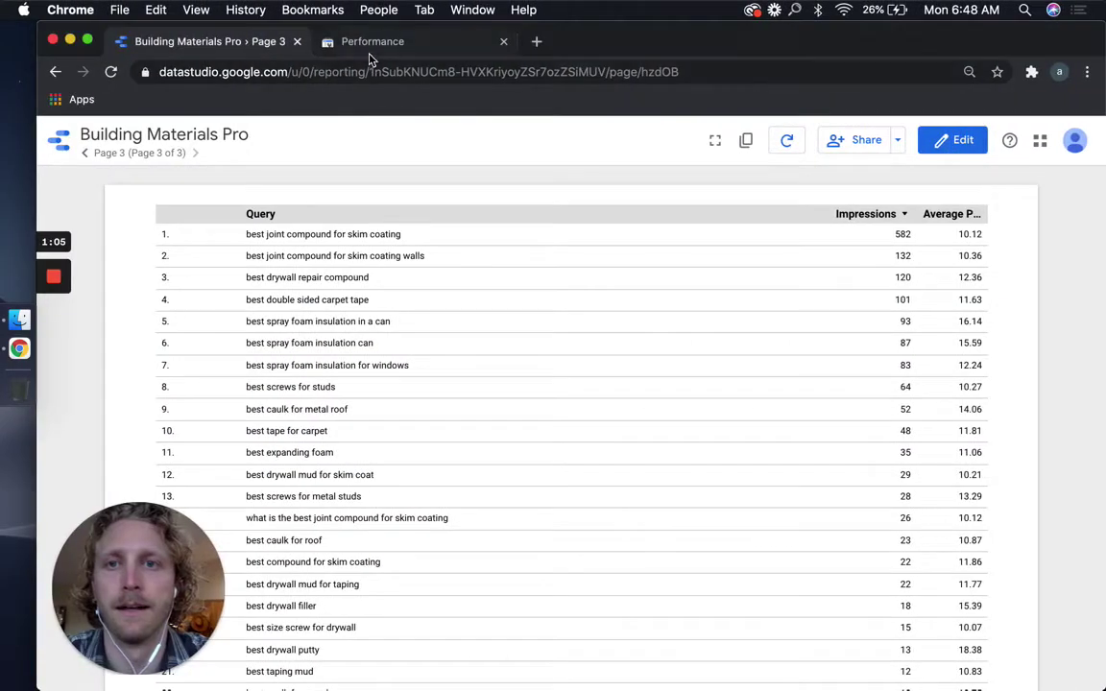
pyautogui.click(159, 159)
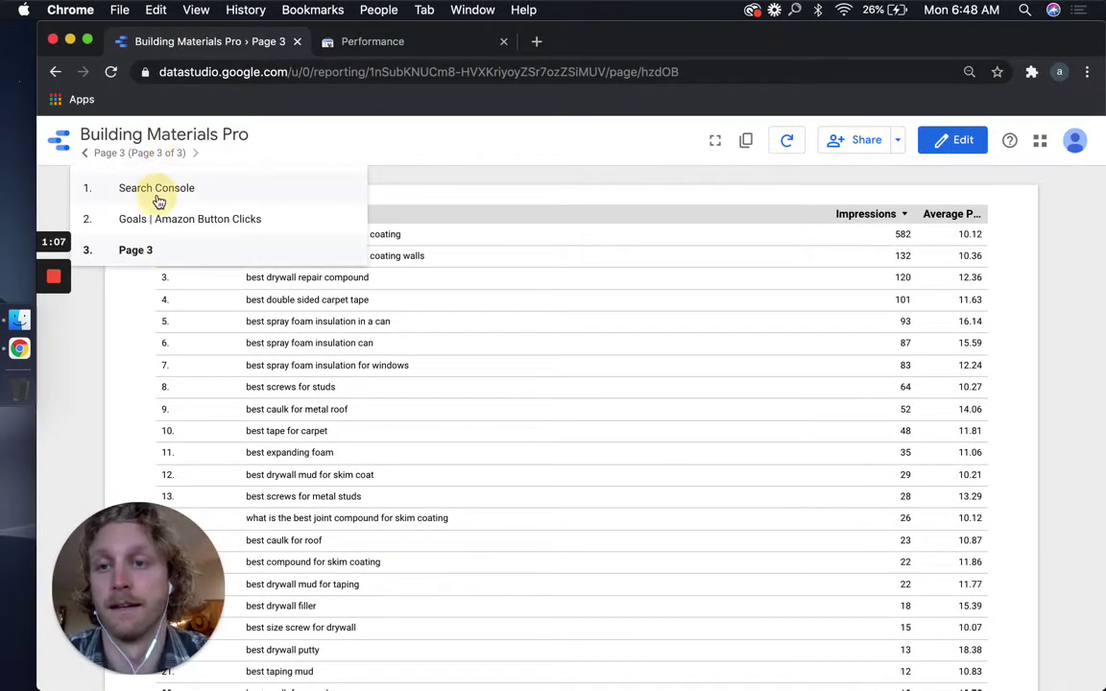
pyautogui.click(158, 197)
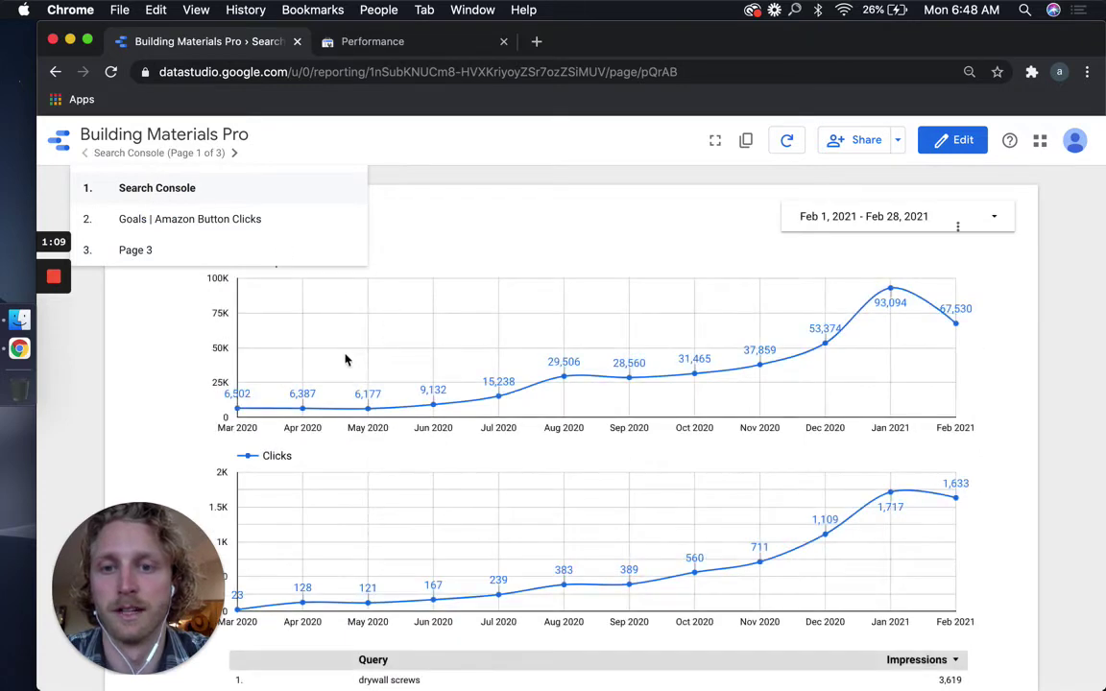
pyautogui.moveTo(241, 408)
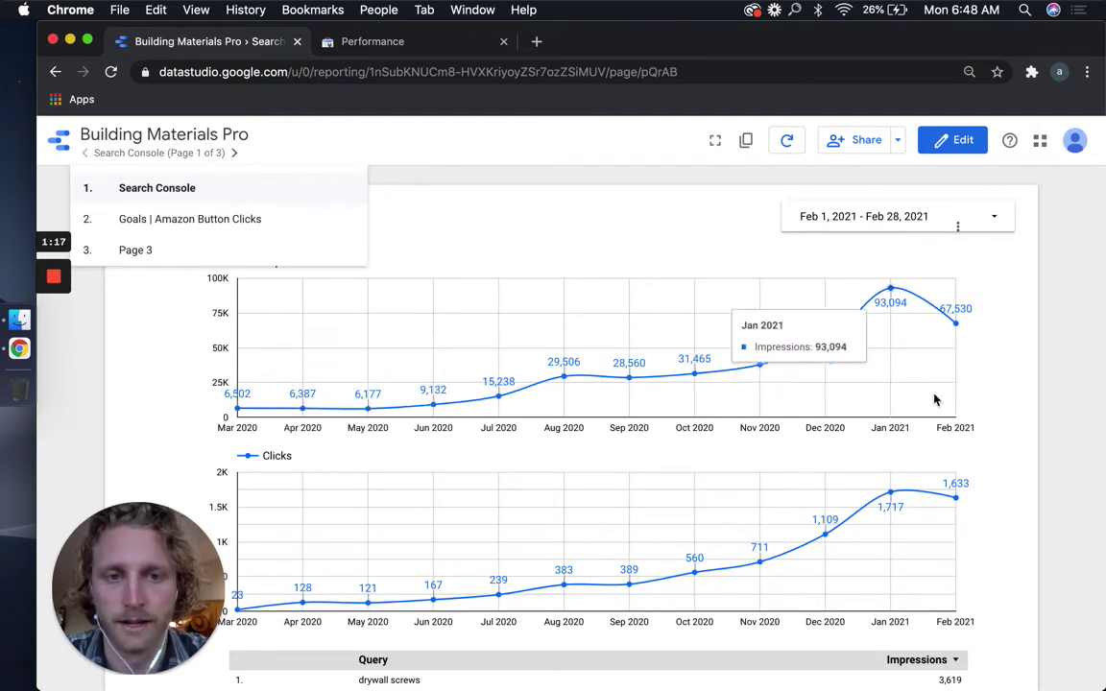
pyautogui.scroll(-1, 797, 445)
pyautogui.scroll(1, 796, 443)
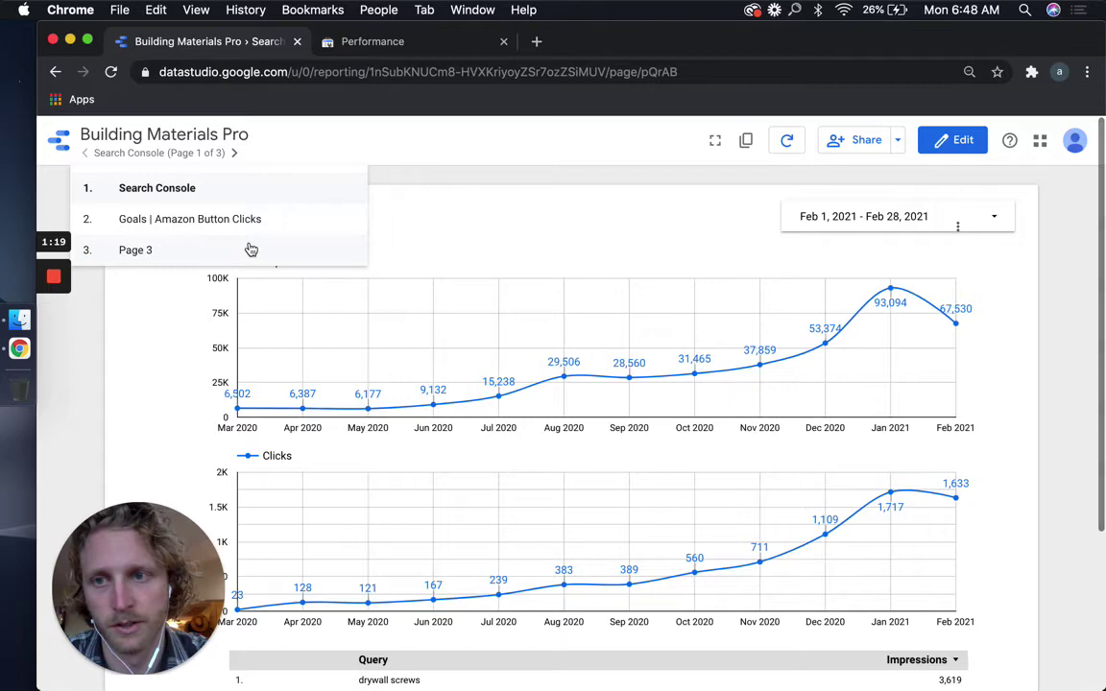
pyautogui.click(216, 254)
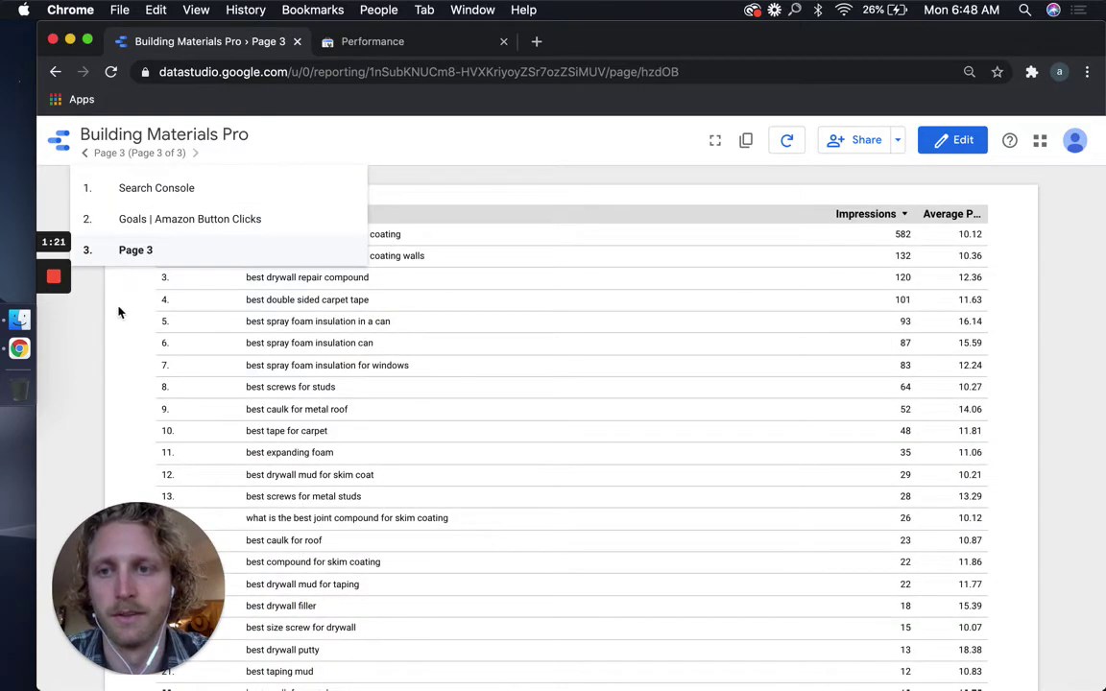
pyautogui.click(159, 156)
pyautogui.click(321, 121)
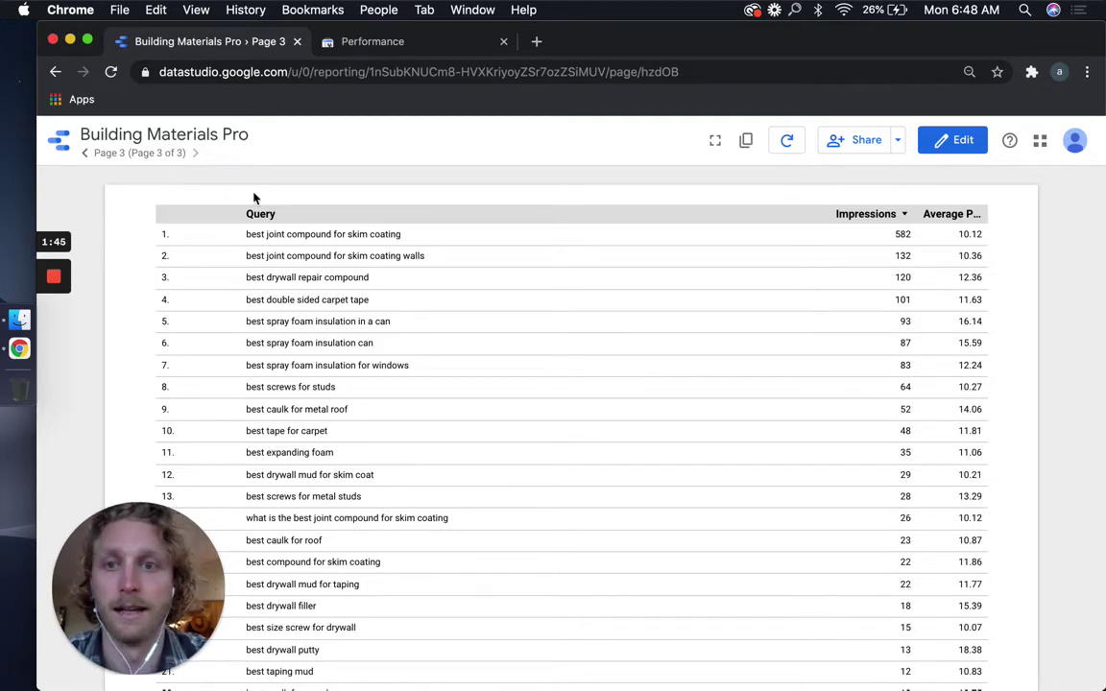
# Switch the Building Materials Pro report into edit mode.
pyautogui.click(162, 154)
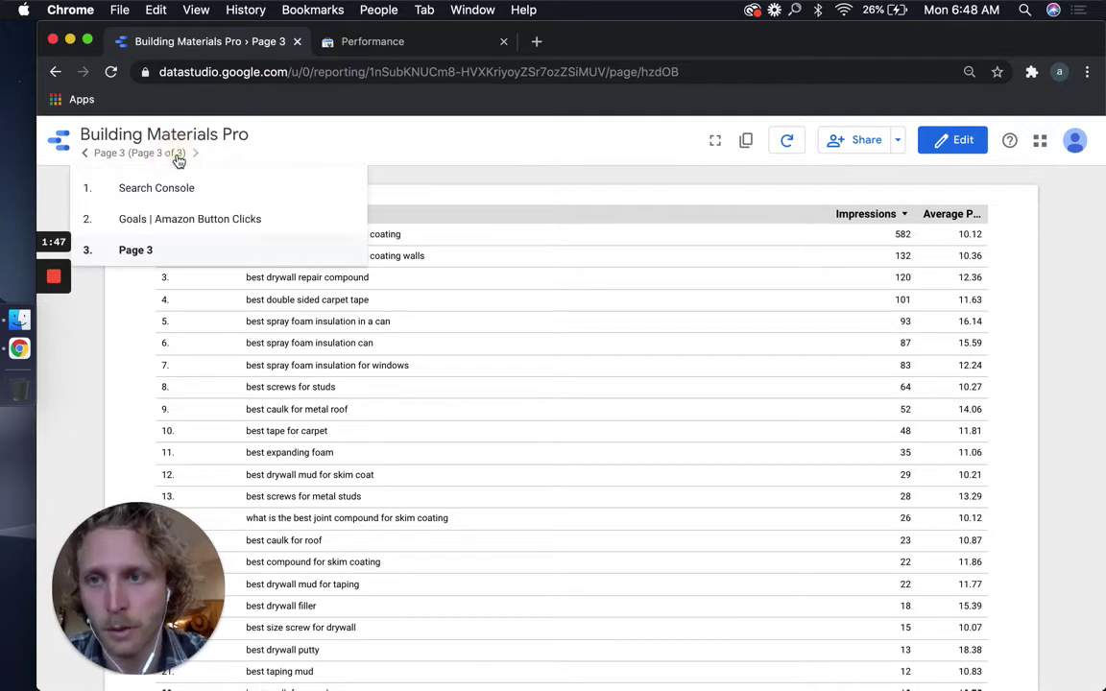
pyautogui.click(900, 147)
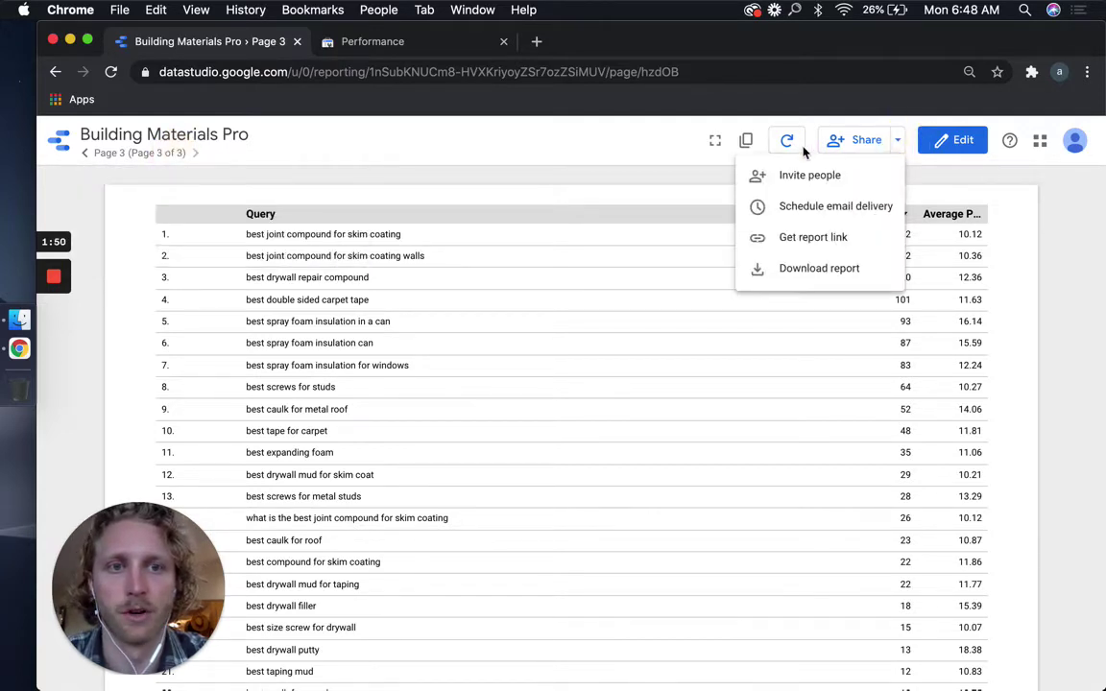
pyautogui.click(642, 181)
pyautogui.click(955, 140)
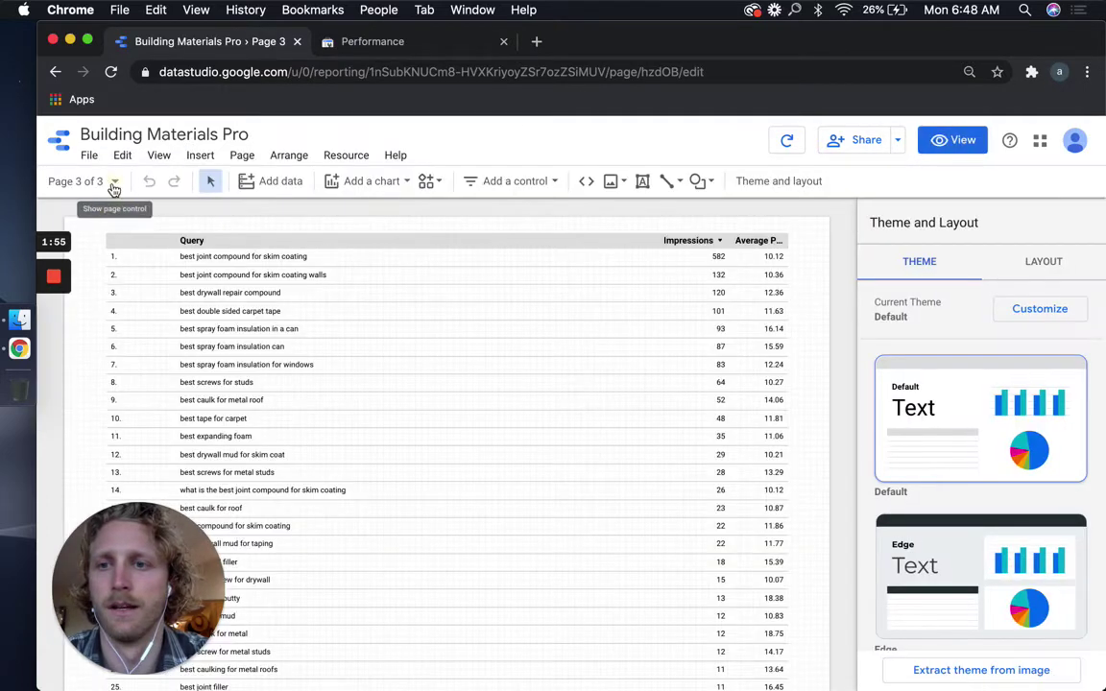
# Add a blank Page 4 and pick the Table chart to insert.
pyautogui.click(111, 183)
pyautogui.click(153, 363)
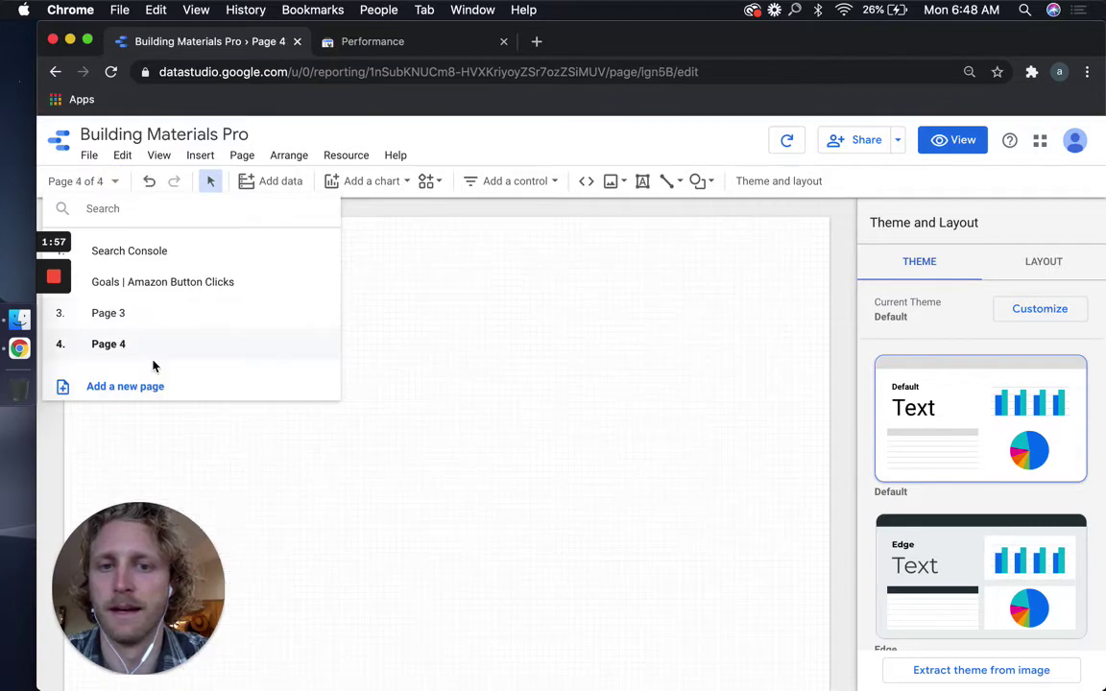
pyautogui.click(417, 358)
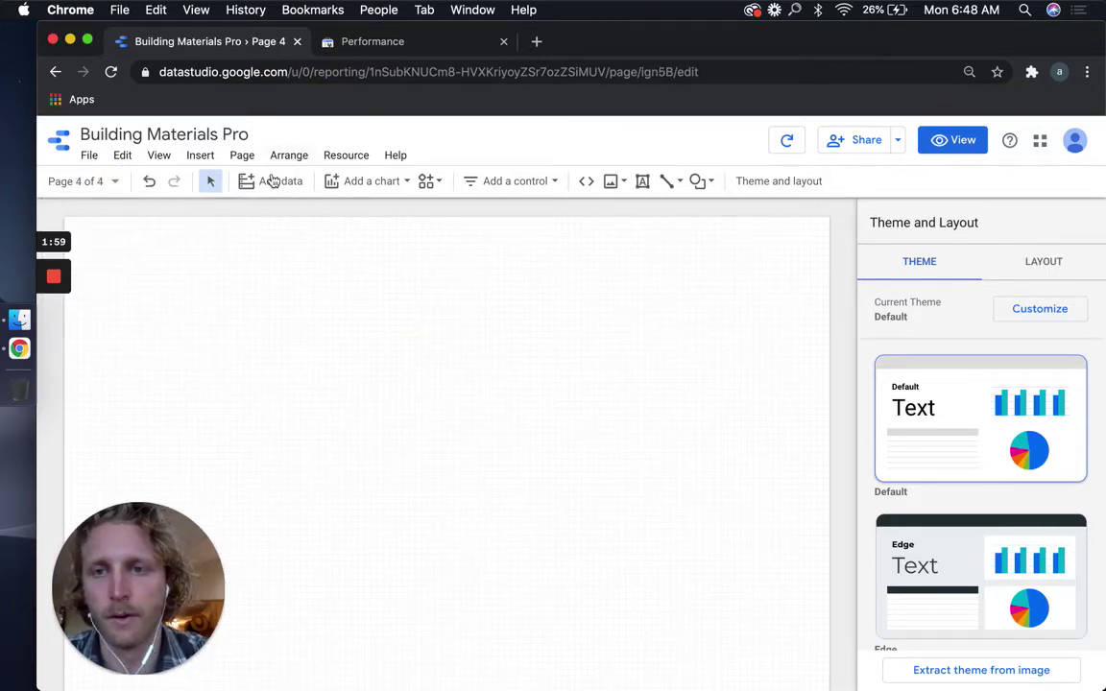
pyautogui.click(369, 188)
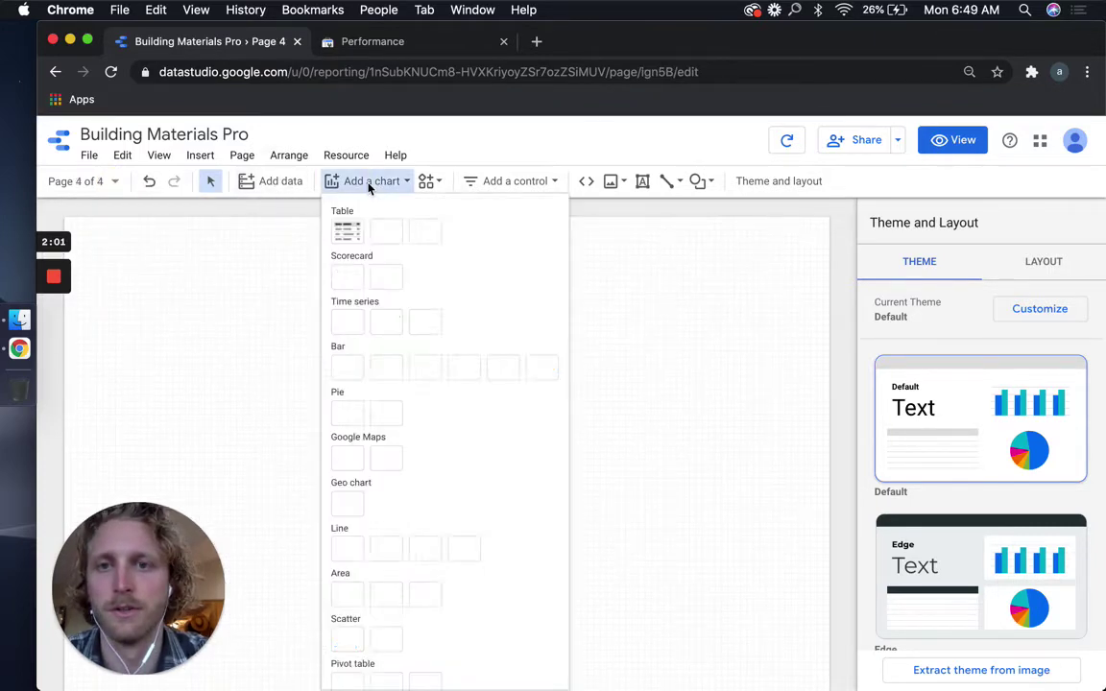
pyautogui.click(351, 239)
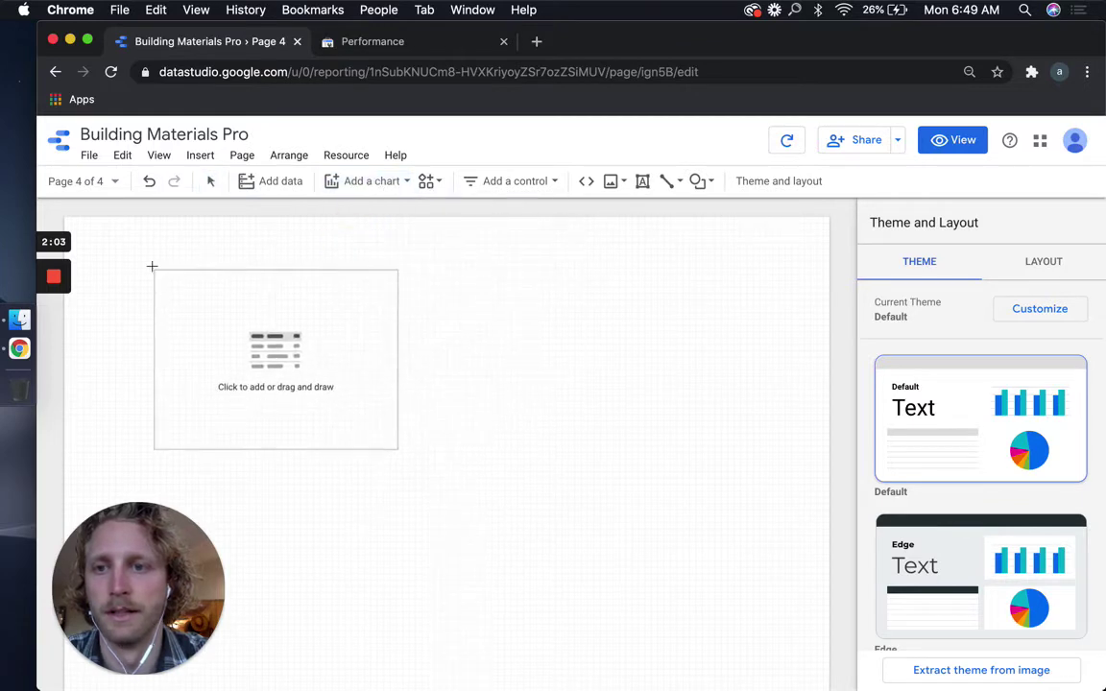
# Place the empty table at Page 4's top left and inspect its data source and blending panels.
pyautogui.click(113, 255)
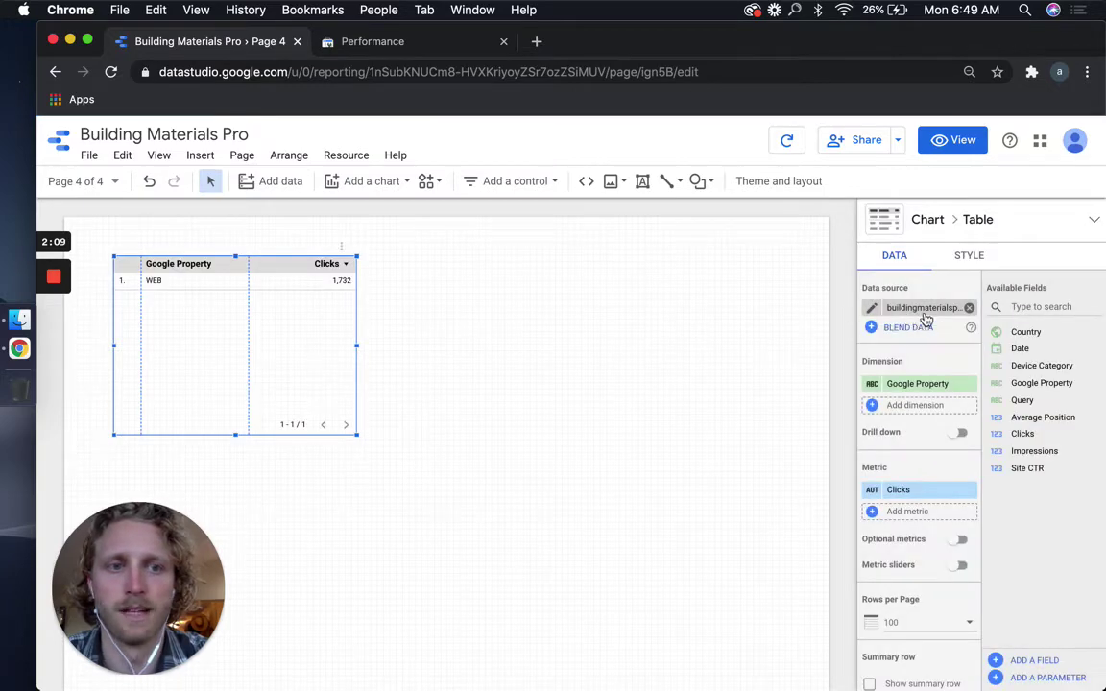
pyautogui.click(872, 310)
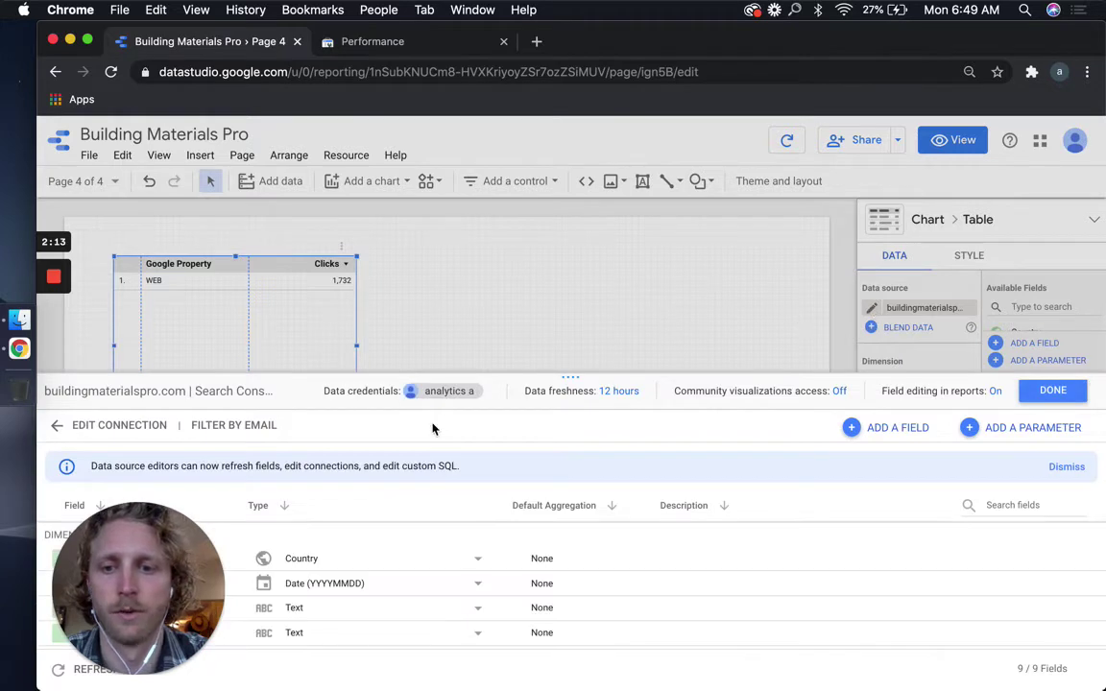
pyautogui.click(904, 346)
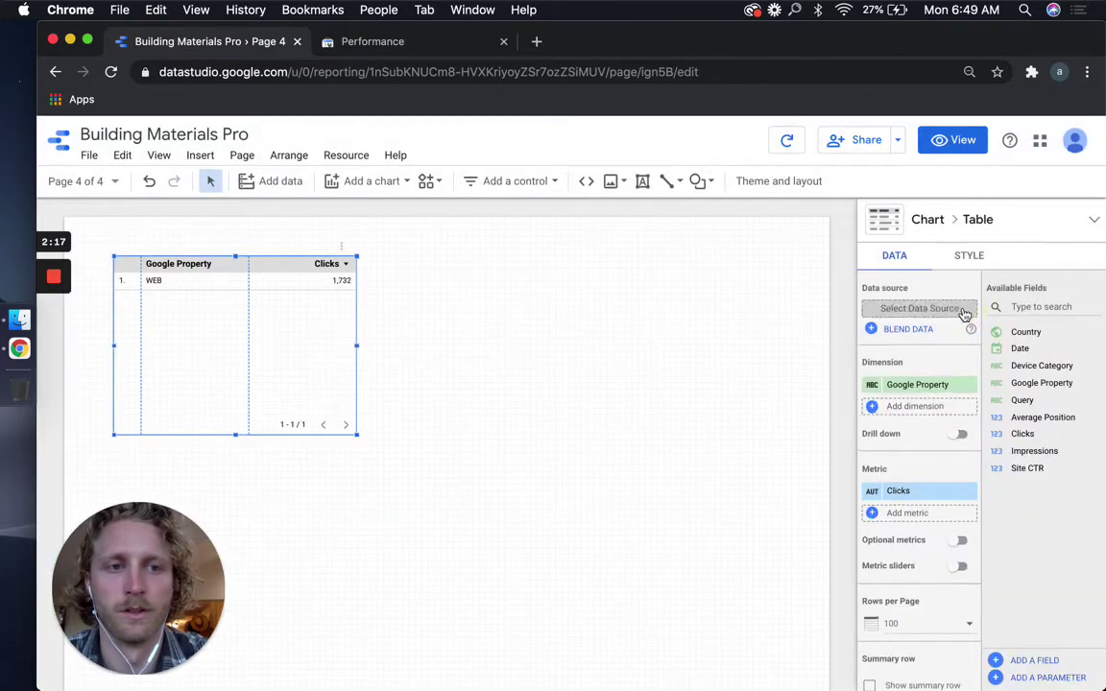
pyautogui.click(910, 329)
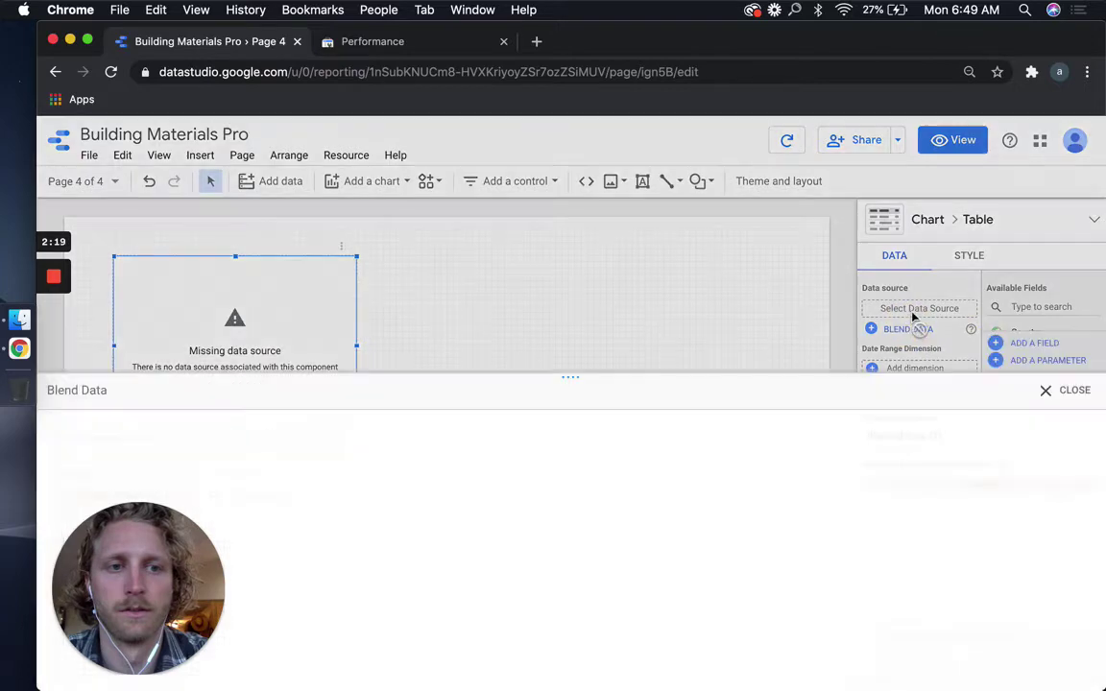
pyautogui.click(1064, 390)
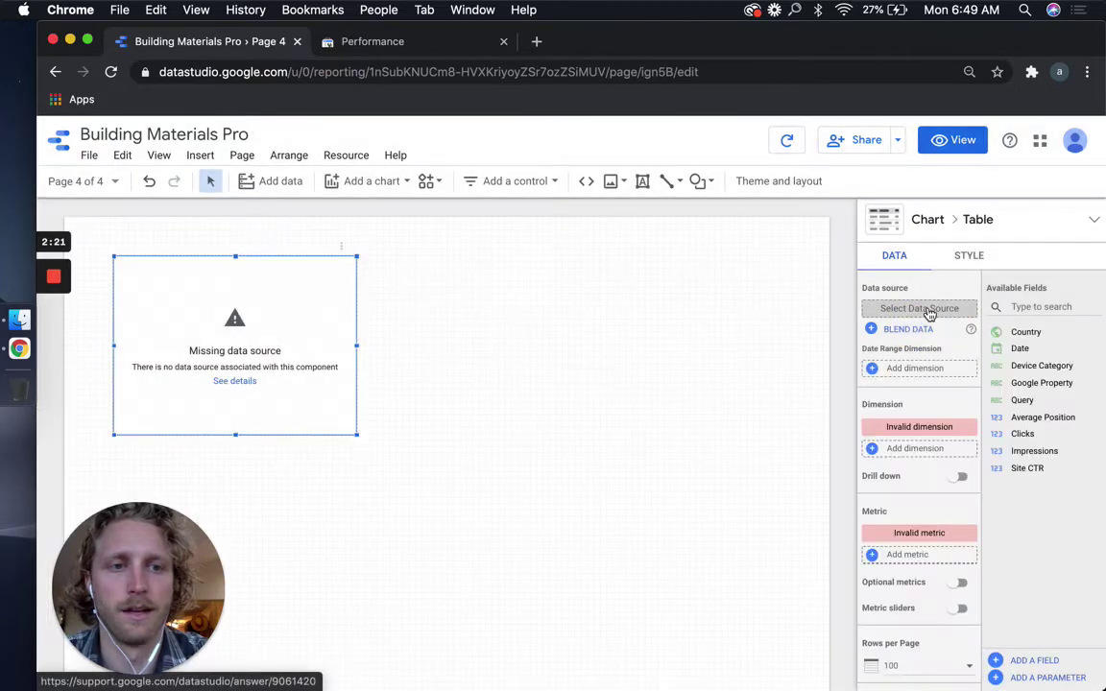
# Start adding a new data source and choose the Search Console connector.
pyautogui.click(927, 309)
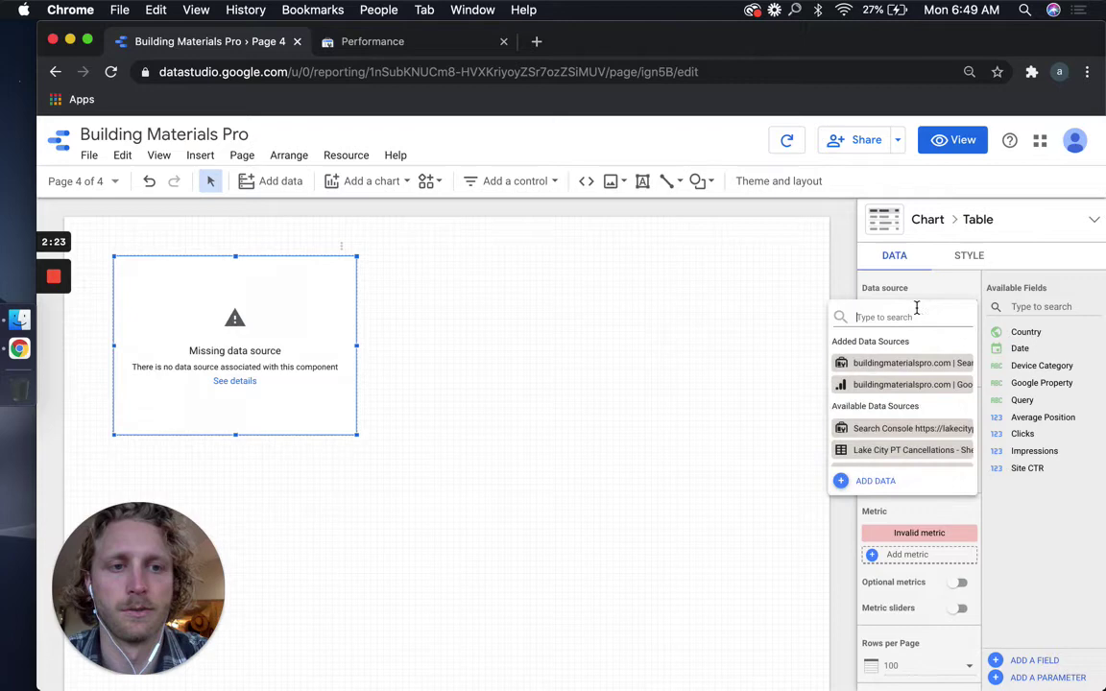
pyautogui.click(846, 480)
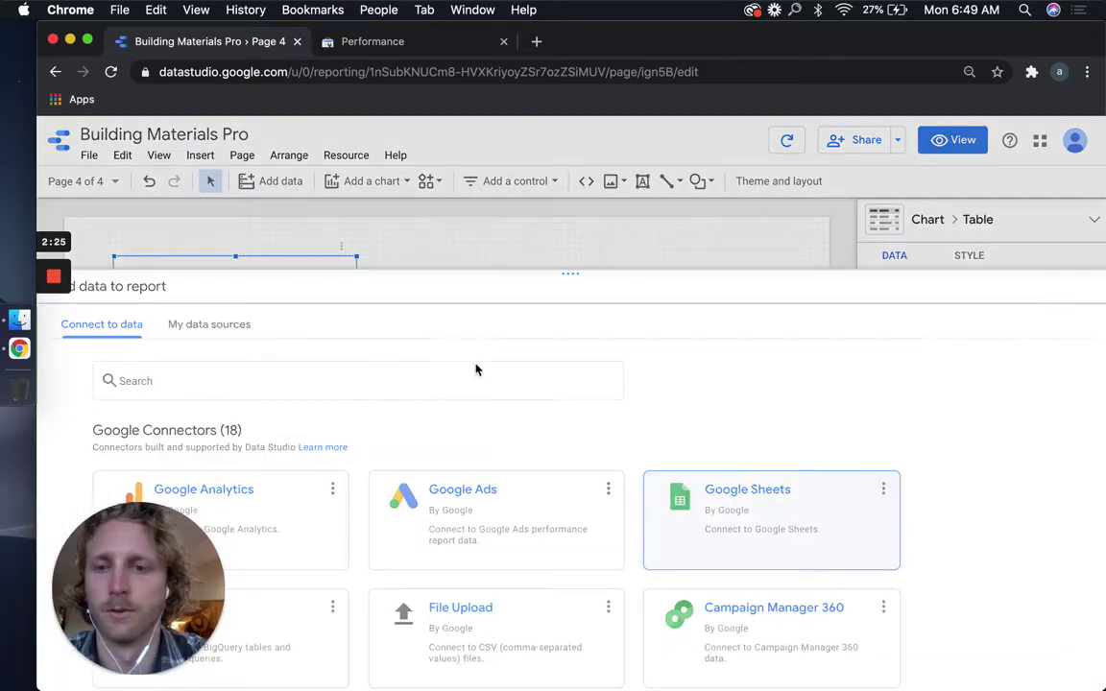
pyautogui.click(307, 388)
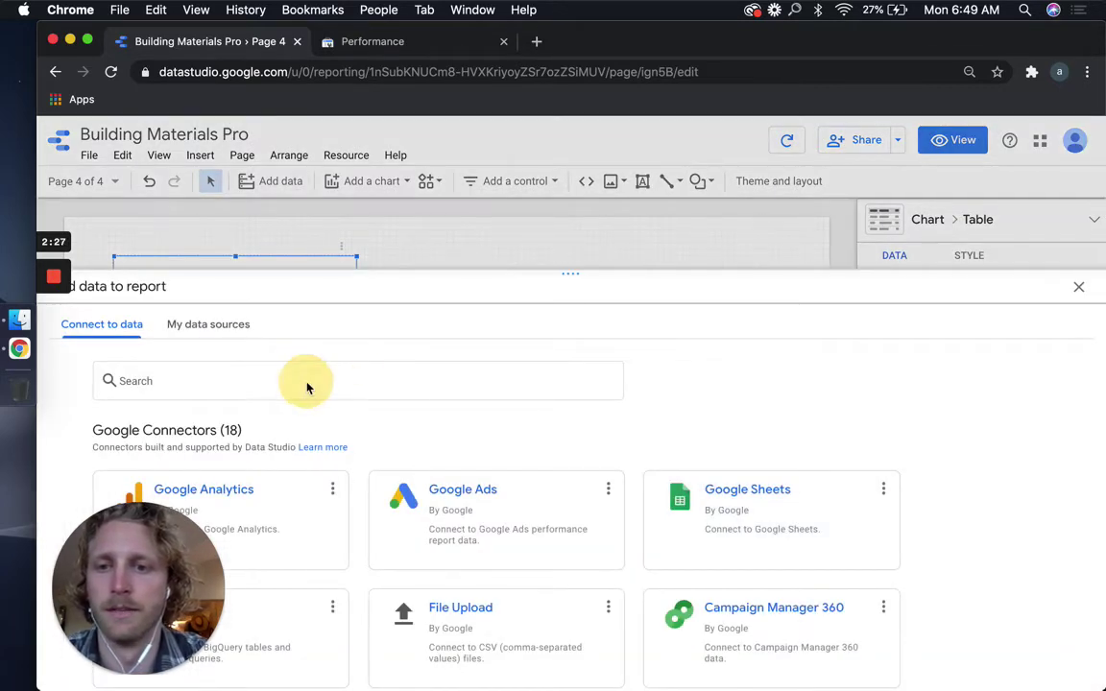
pyautogui.click(198, 382)
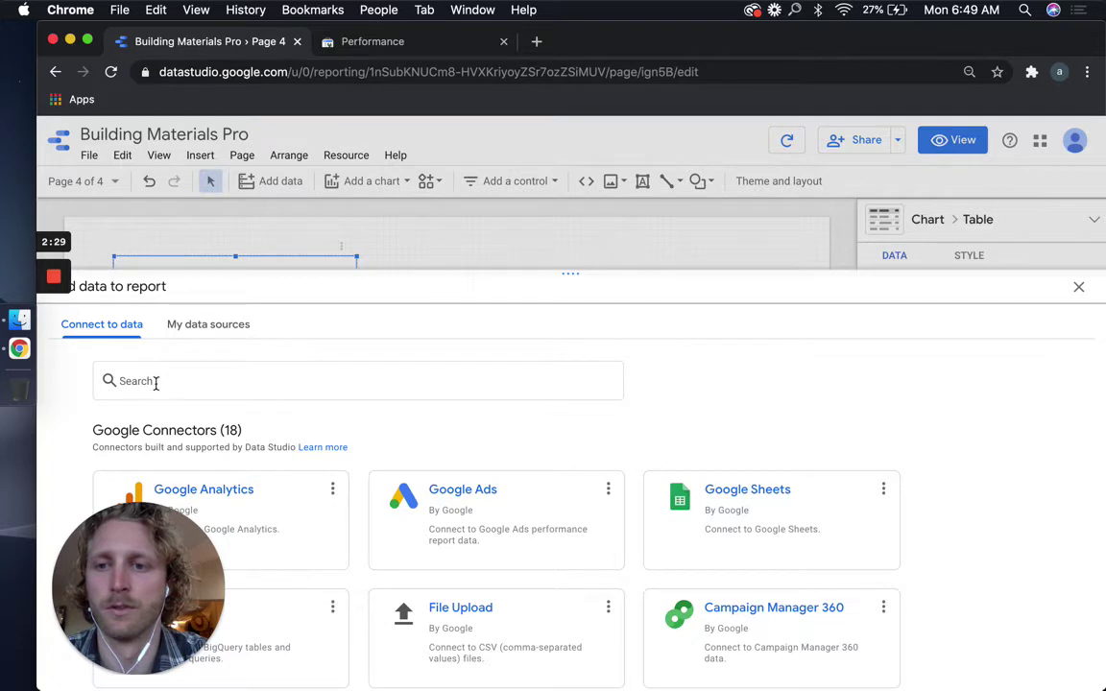
pyautogui.click(155, 382)
pyautogui.write('search c')
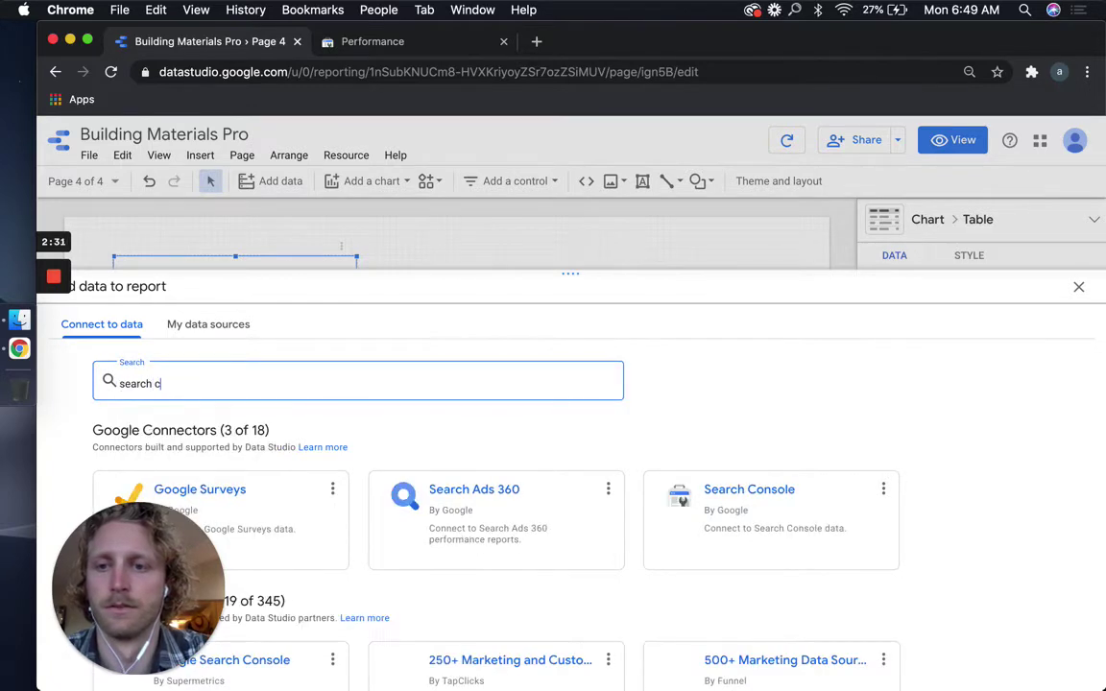
pyautogui.write('onsole')
pyautogui.click(264, 514)
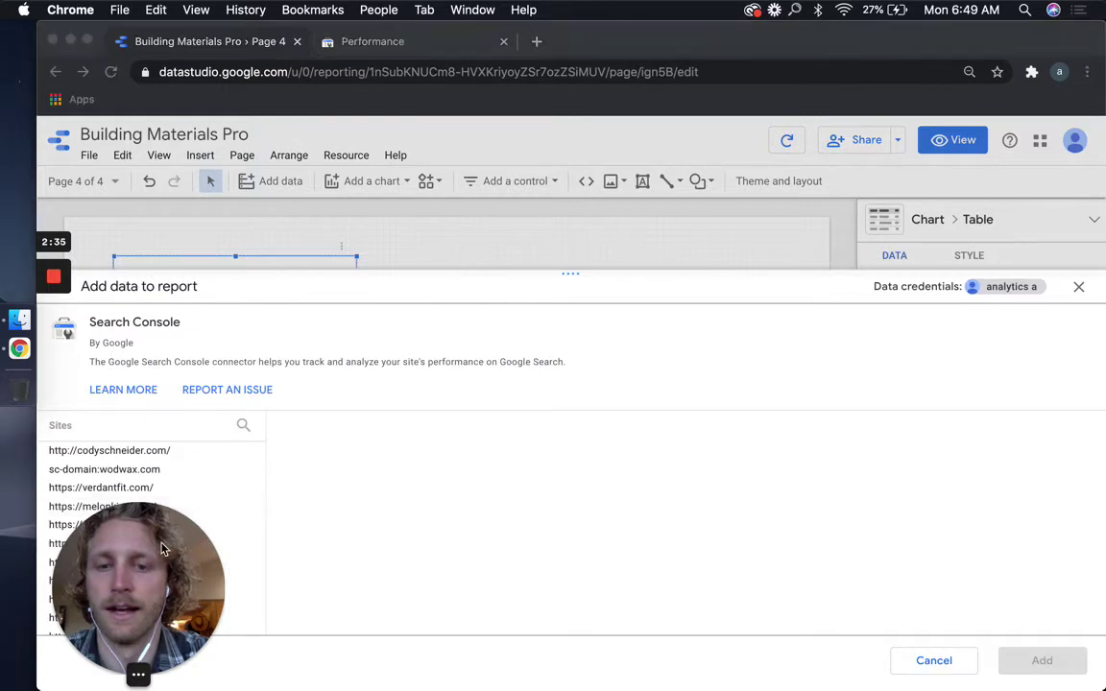
# Connect chelseabuildinggroup.com's Url Impression web data and add it to the report.
pyautogui.moveTo(161, 549); pyautogui.dragTo(1025, 532)
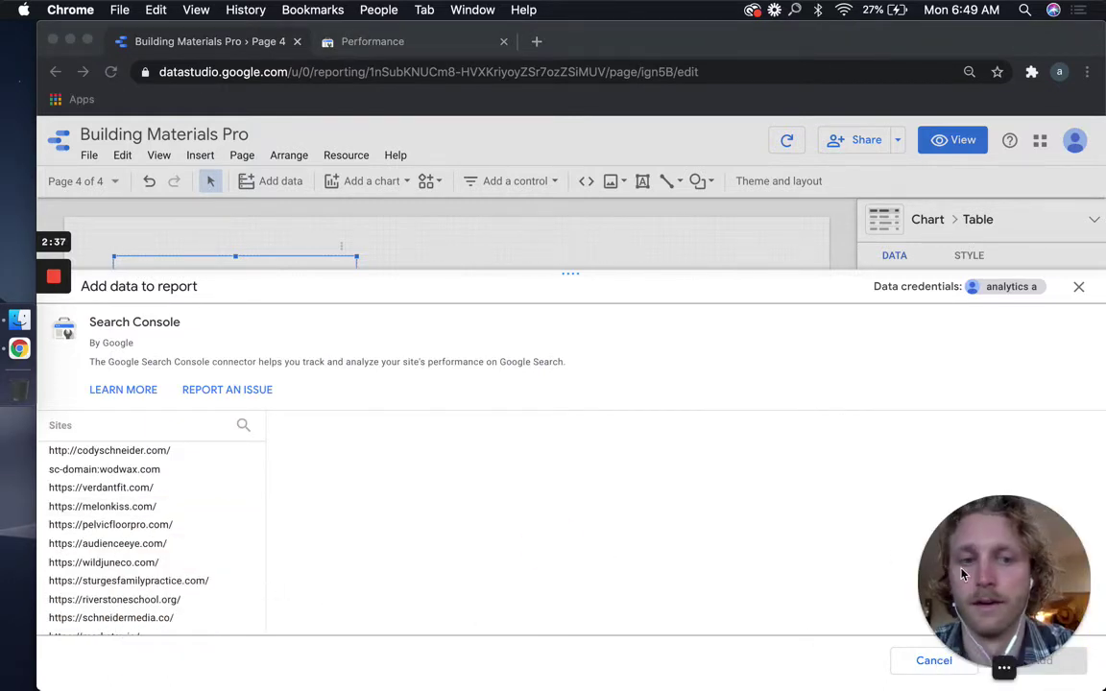
pyautogui.scroll(-2, 173, 506)
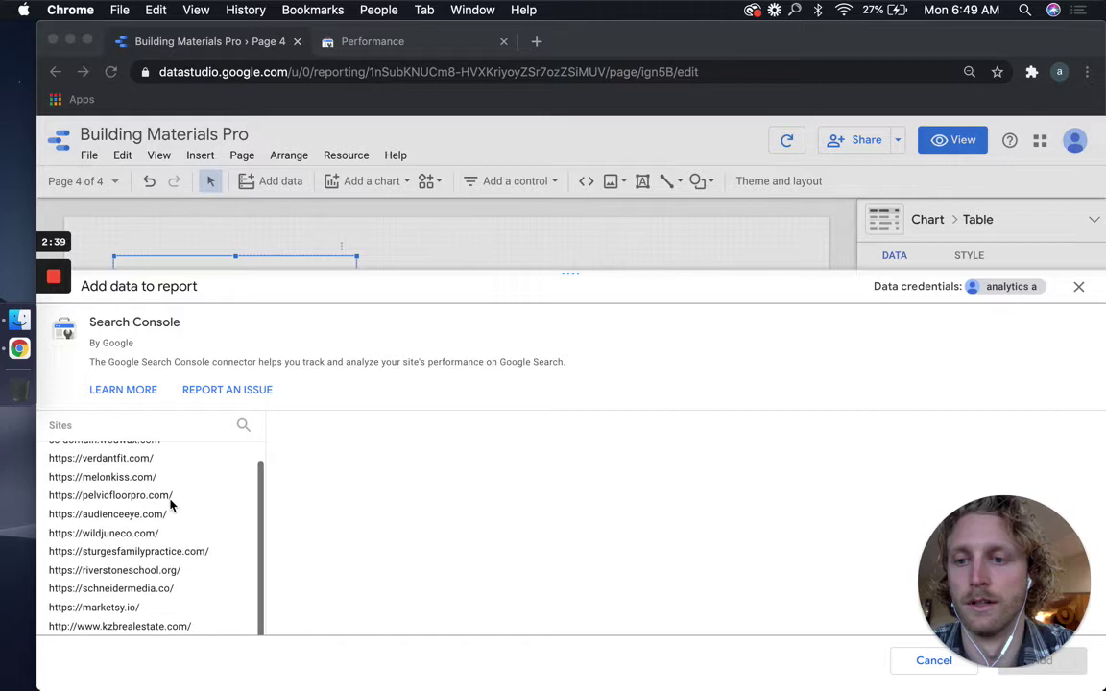
pyautogui.scroll(-5, 173, 506)
pyautogui.click(243, 425)
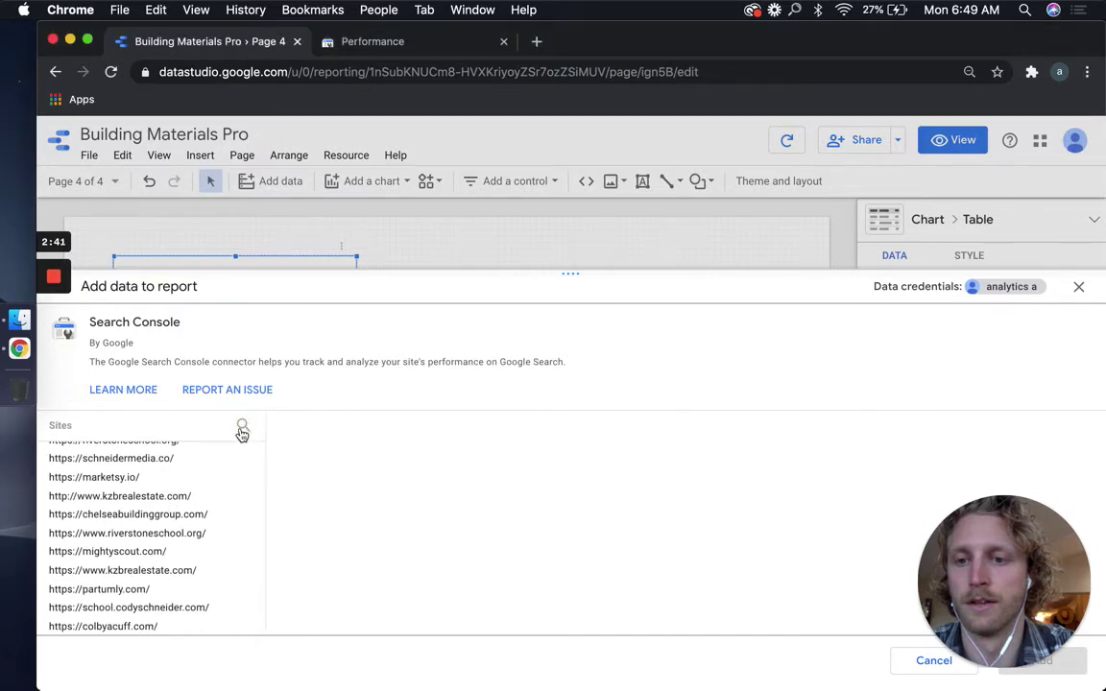
pyautogui.write('building')
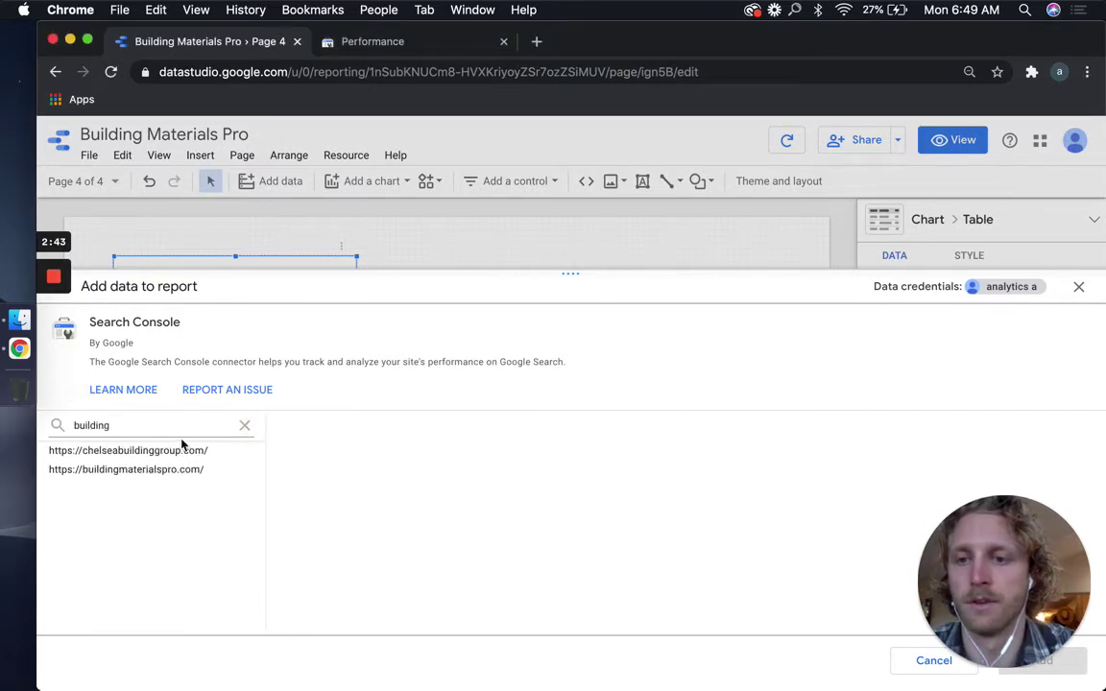
pyautogui.click(181, 451)
pyautogui.click(140, 595)
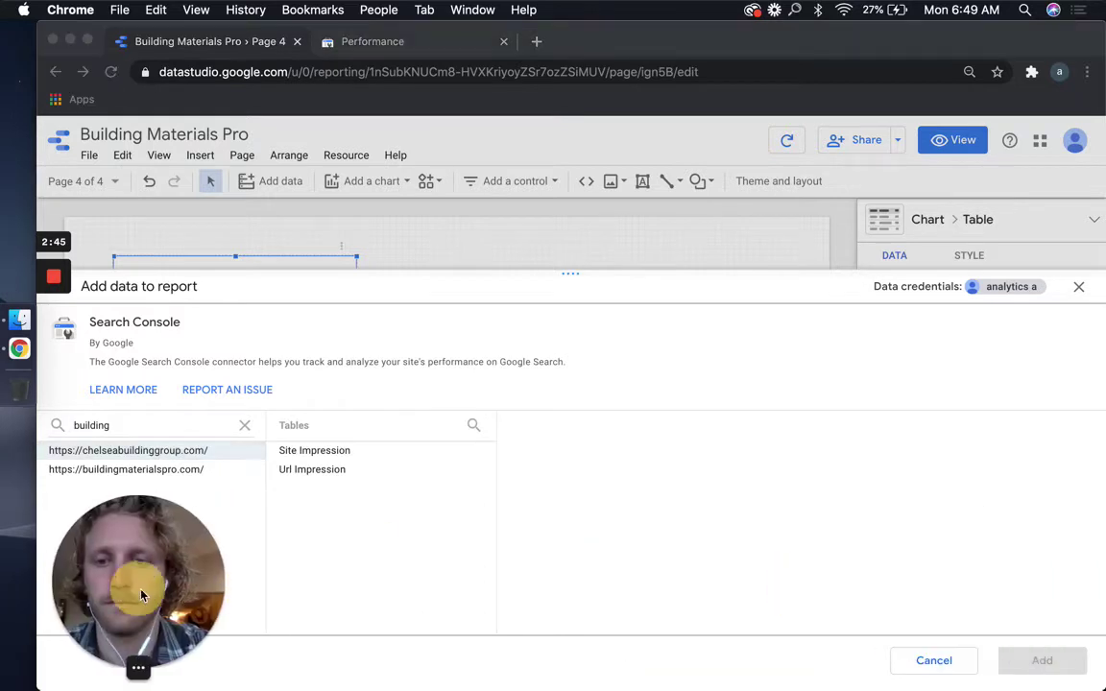
pyautogui.click(323, 470)
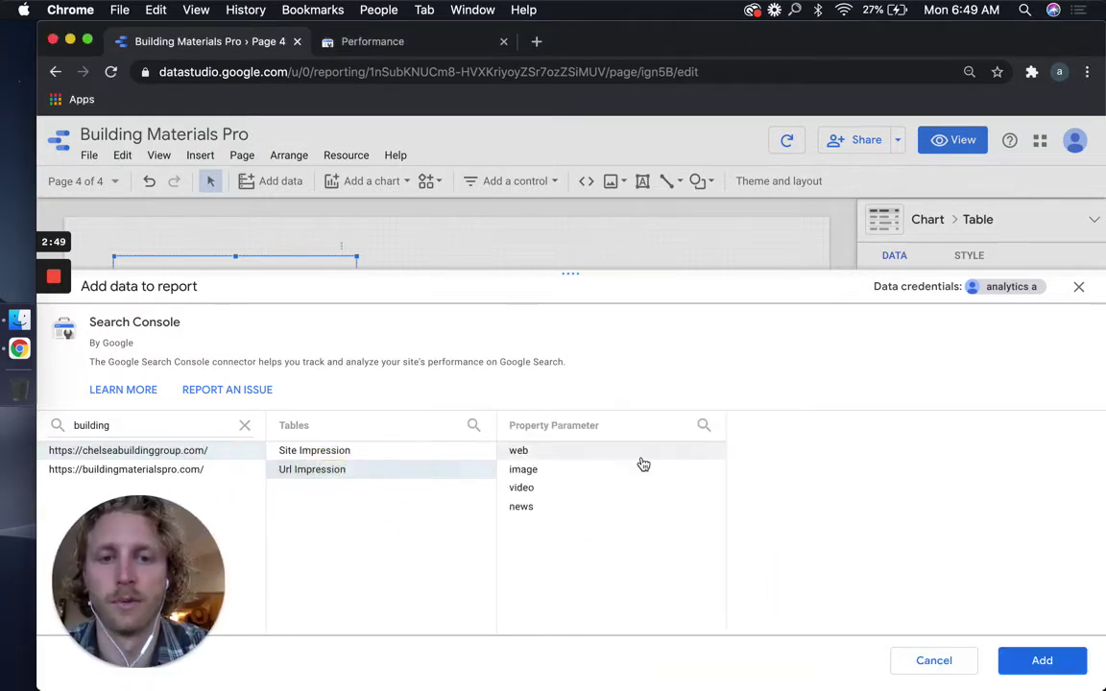
pyautogui.click(581, 453)
pyautogui.click(1037, 667)
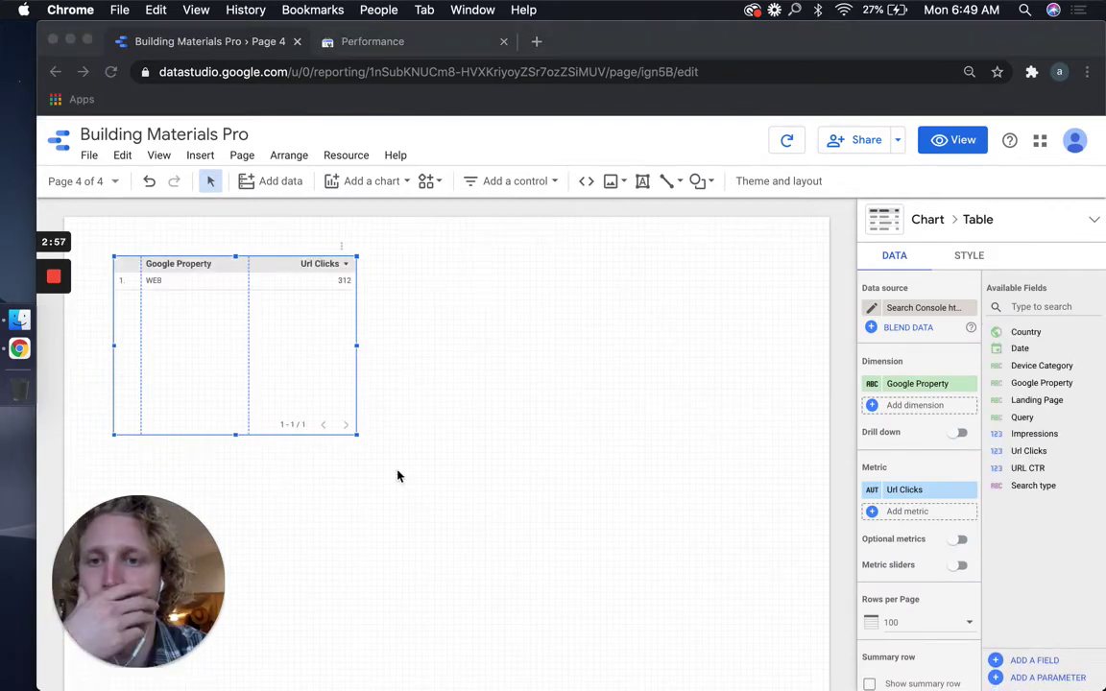
# Enlarge the table across the page and make Query its dimension.
pyautogui.click(358, 439)
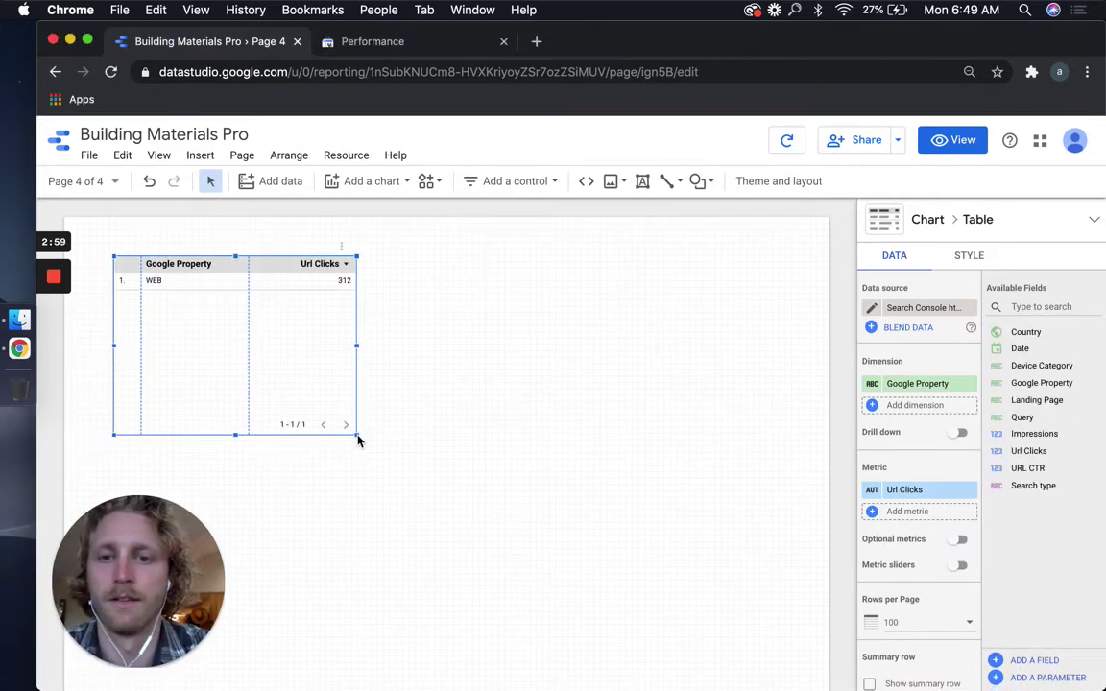
pyautogui.moveTo(358, 440); pyautogui.dragTo(708, 532)
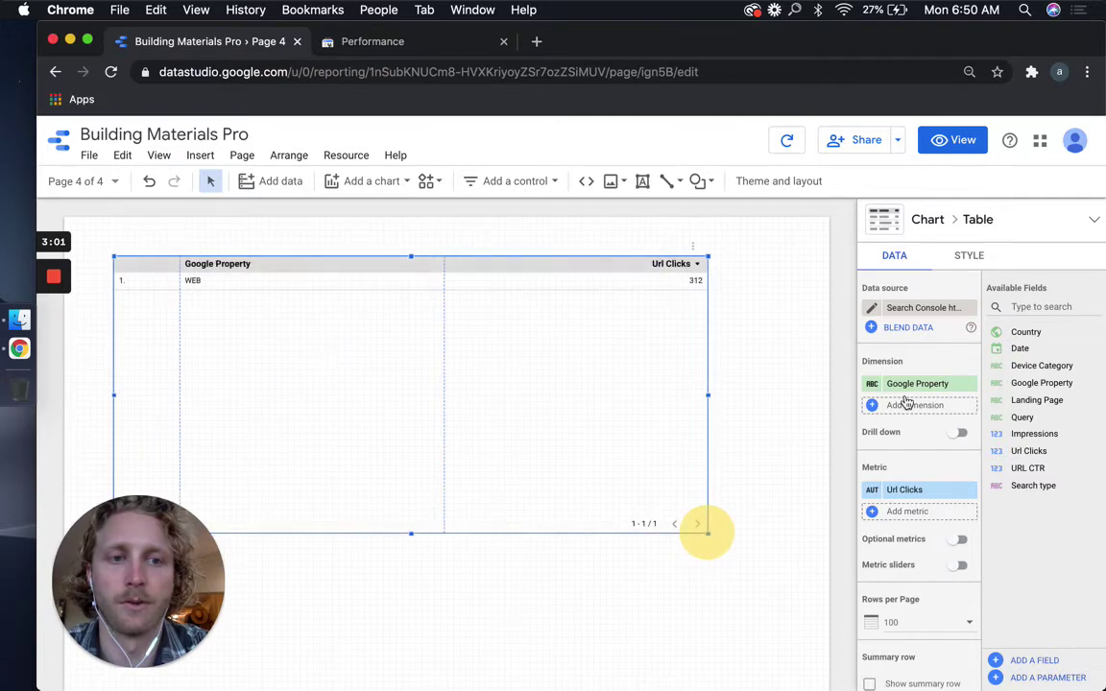
pyautogui.click(912, 385)
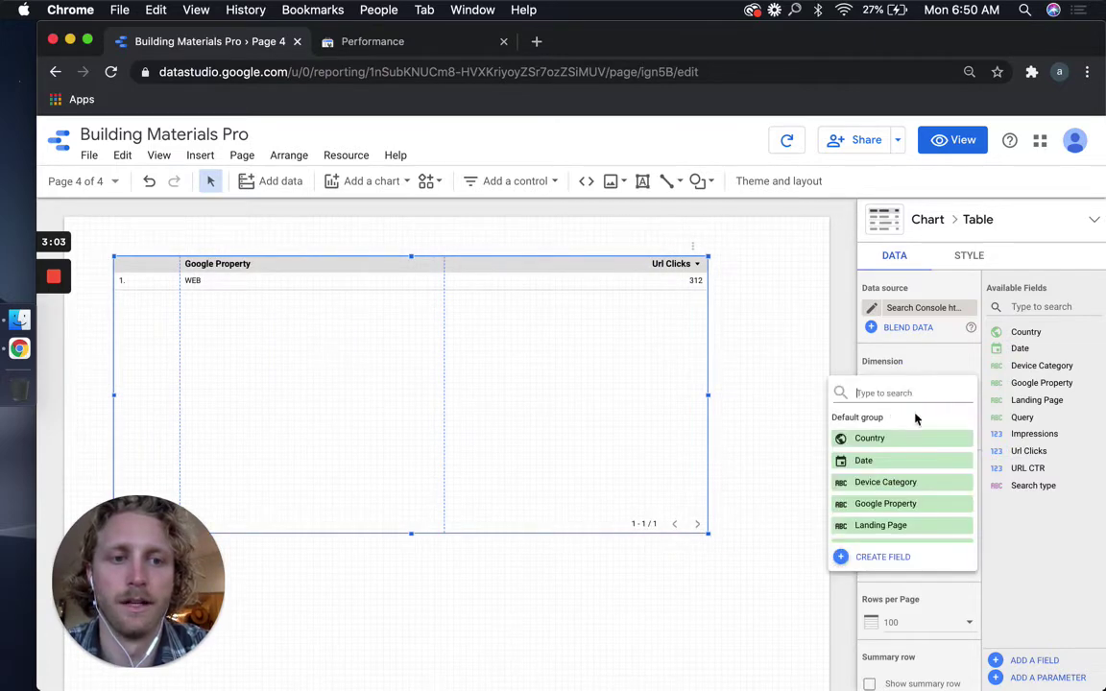
pyautogui.scroll(-1, 915, 427)
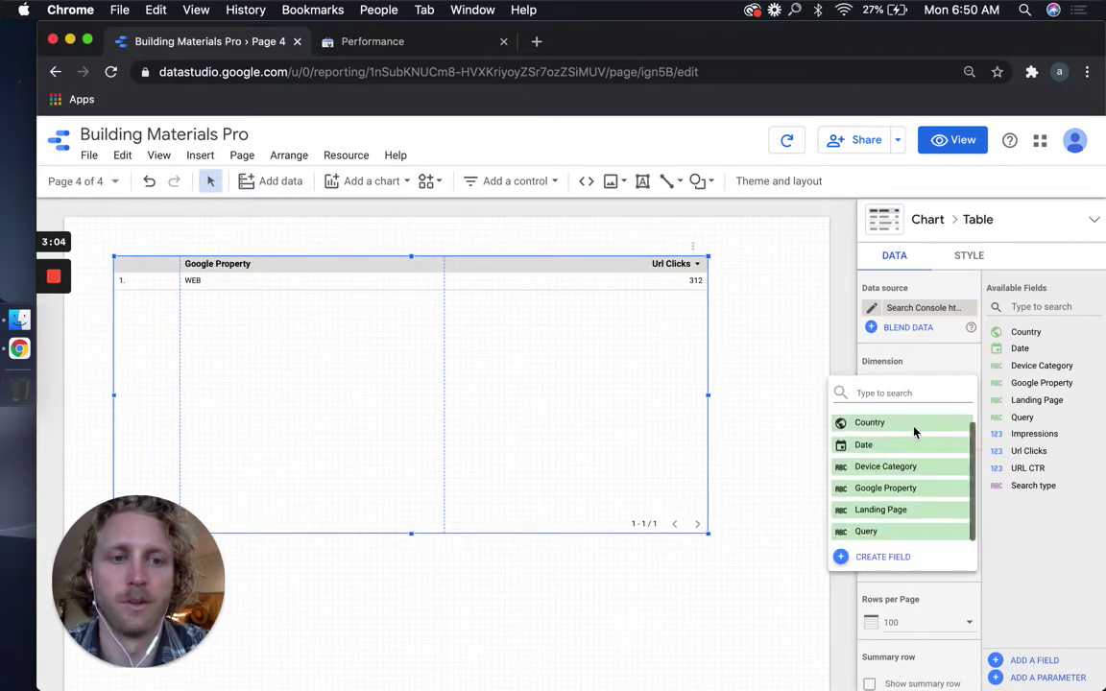
pyautogui.click(912, 531)
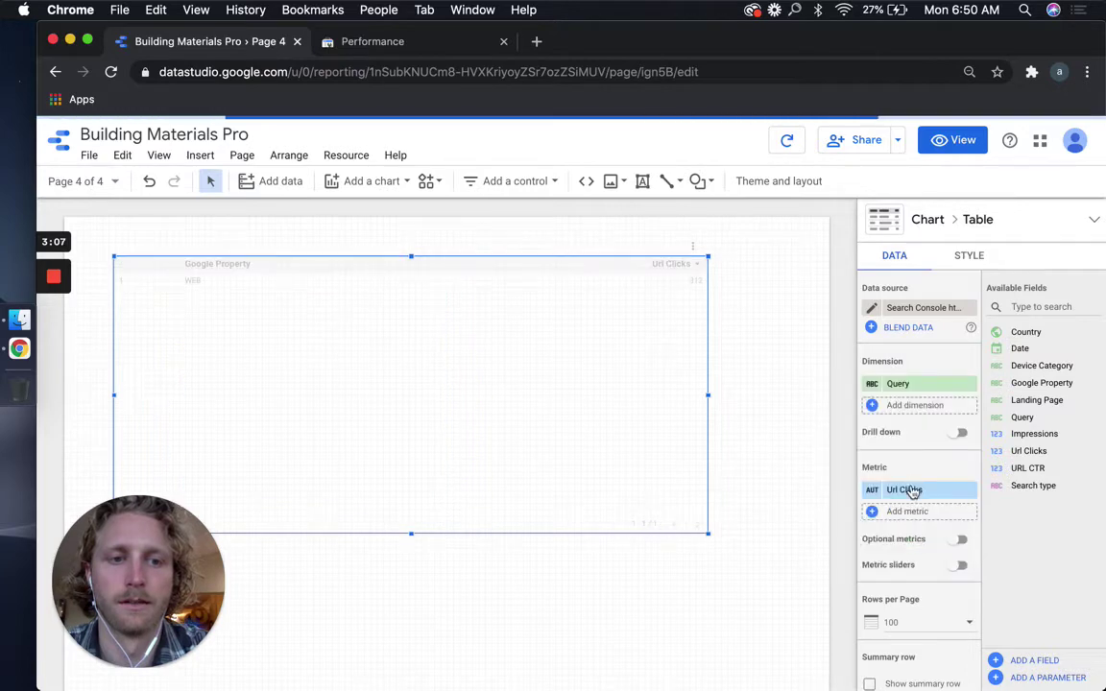
# Replace the Url Clicks metric with Impressions.
pyautogui.click(912, 491)
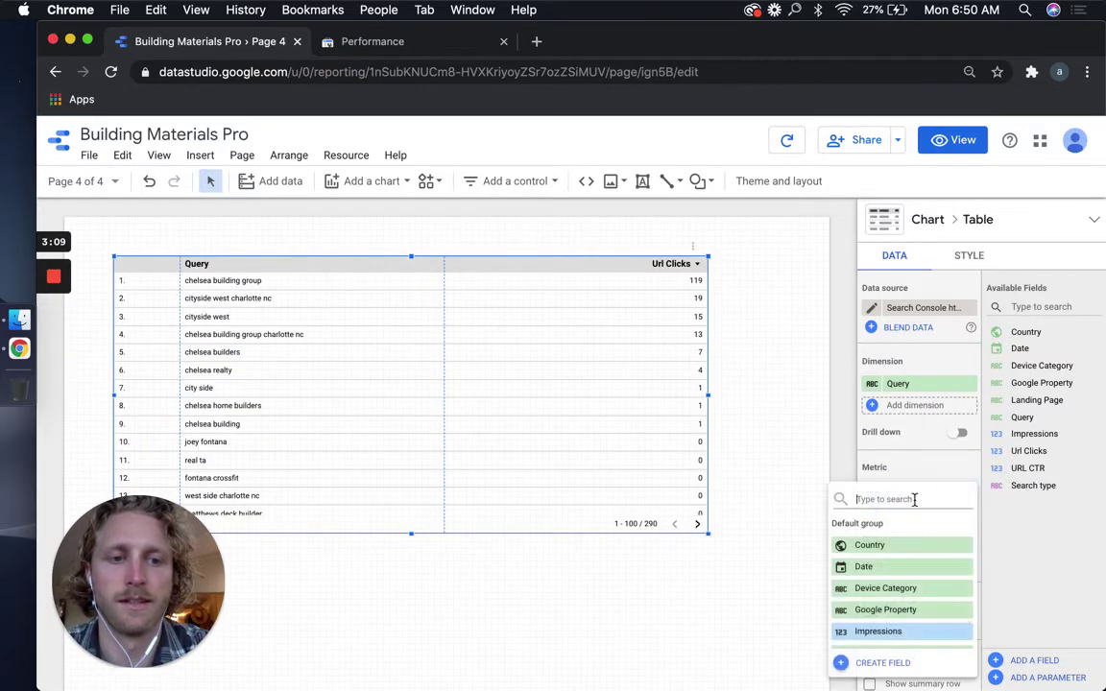
pyautogui.write('url')
pyautogui.press('BackSpace')
pyautogui.press('BackSpace')
pyautogui.press('BackSpace')
pyautogui.write('impr')
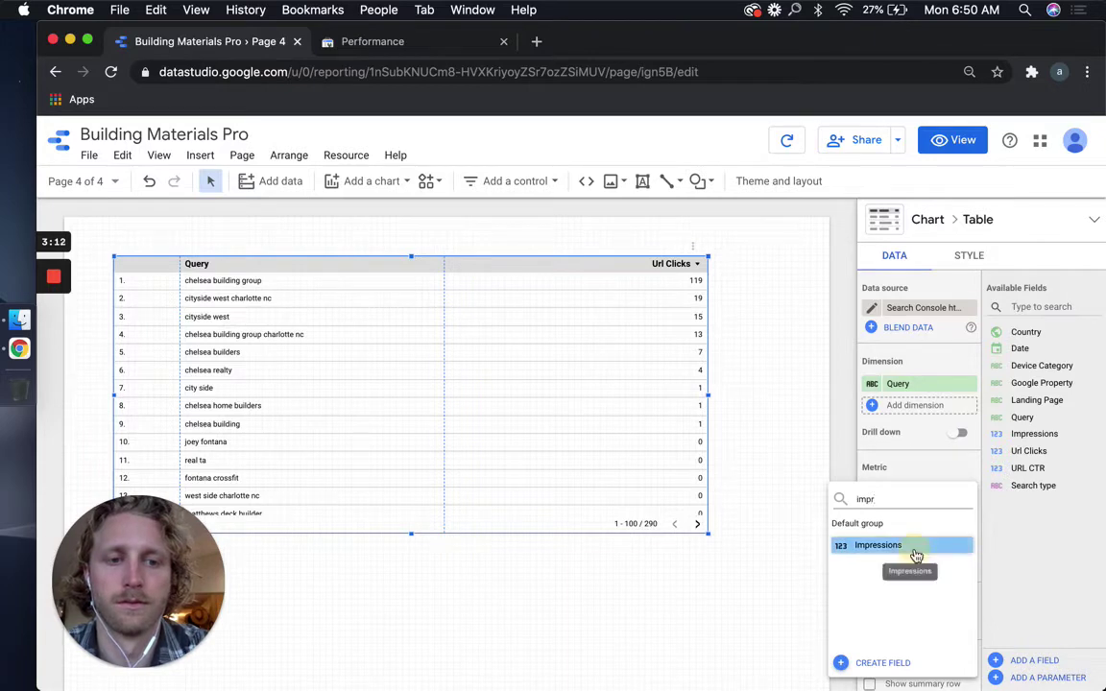
pyautogui.click(912, 544)
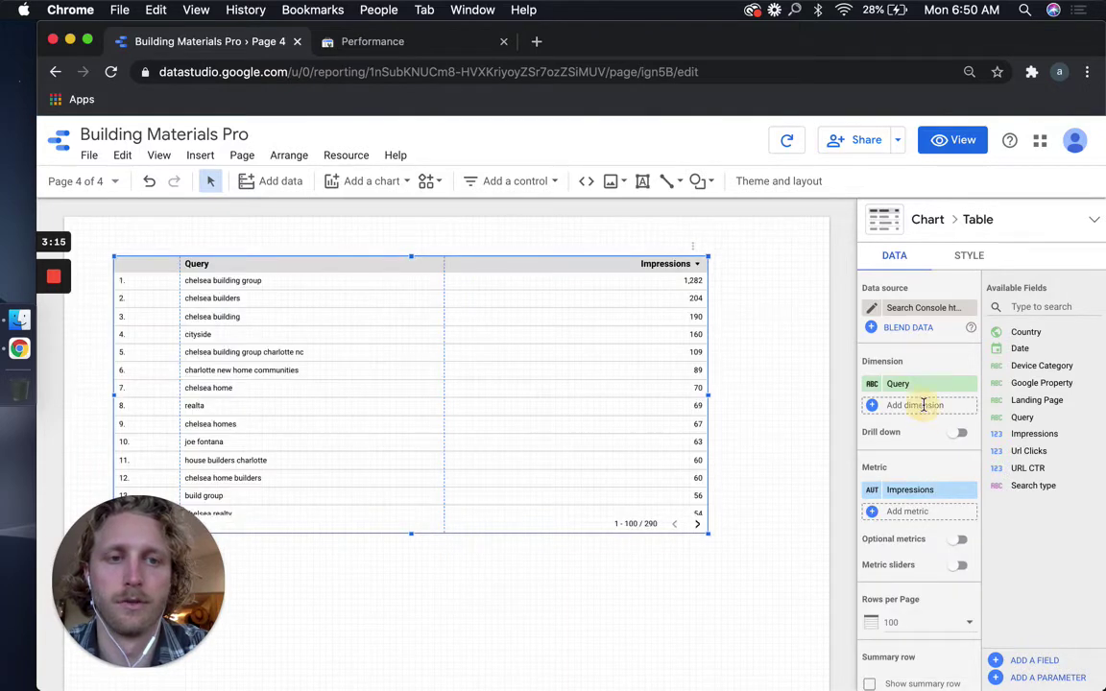
pyautogui.click(921, 407)
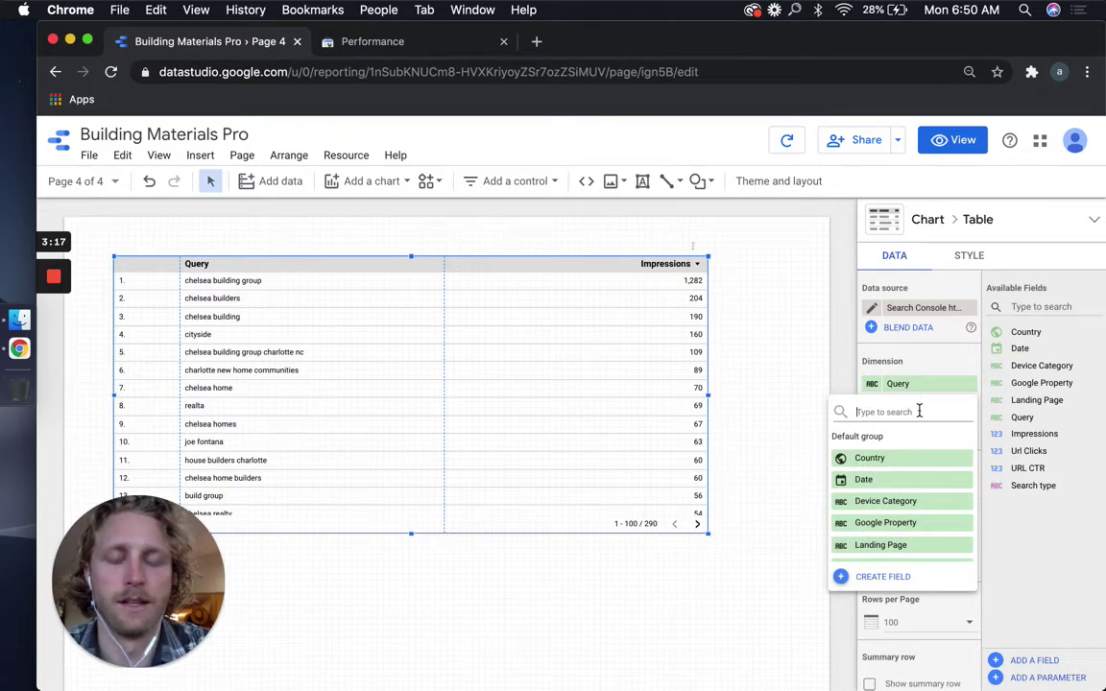
pyautogui.scroll(-1, 913, 436)
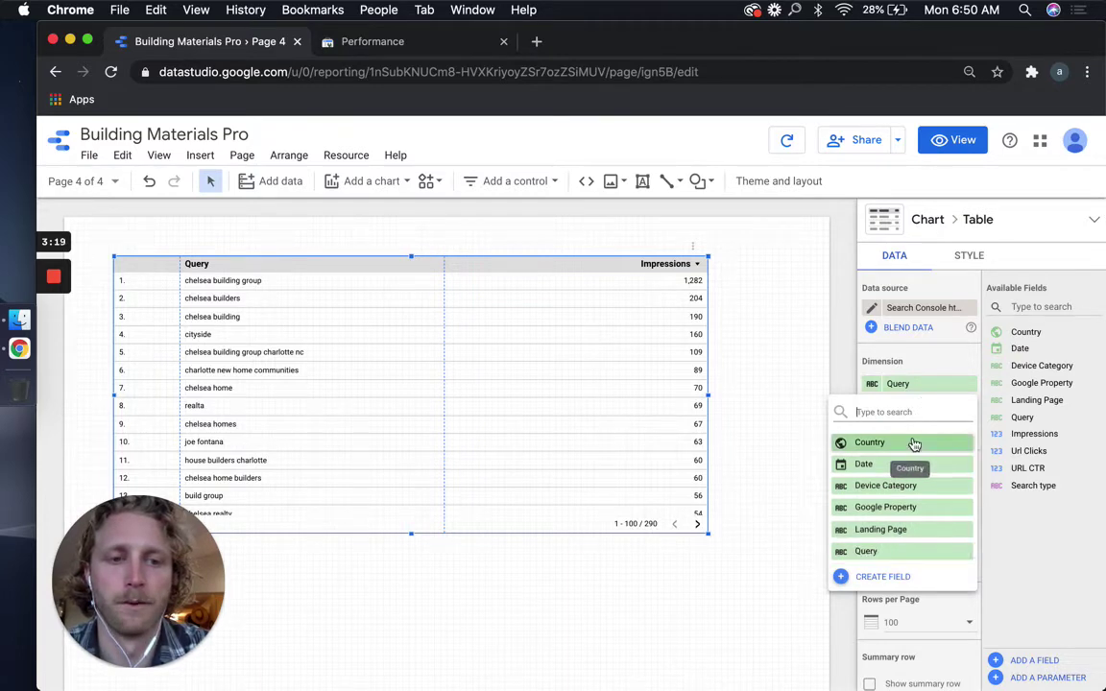
pyautogui.click(713, 315)
pyautogui.click(931, 511)
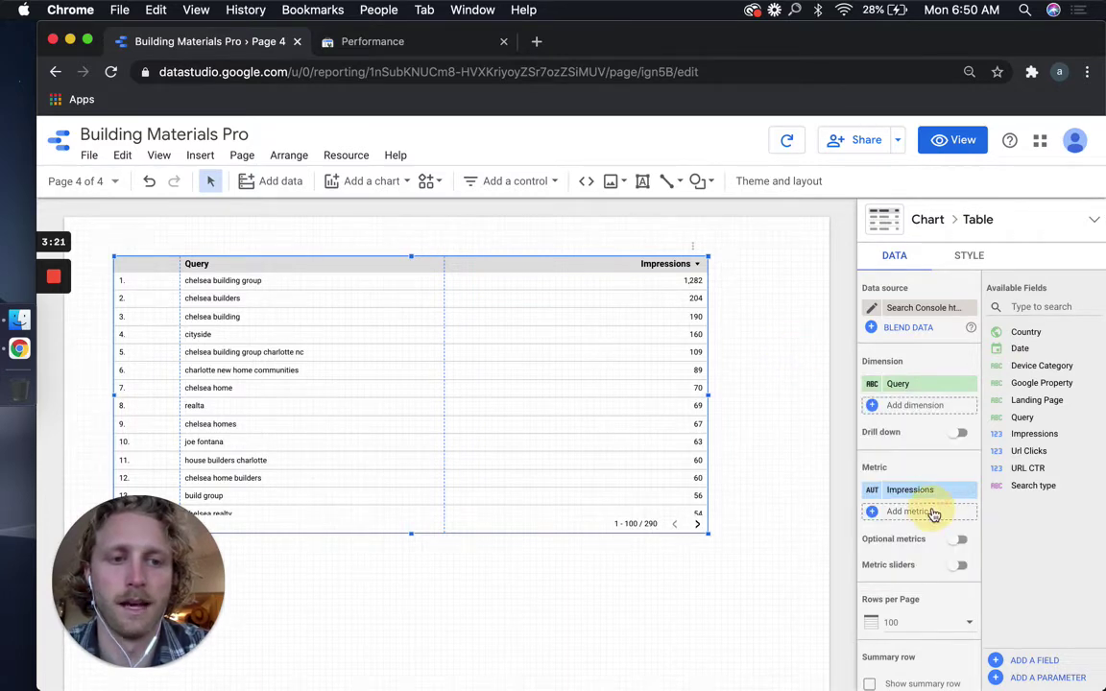
pyautogui.write('po')
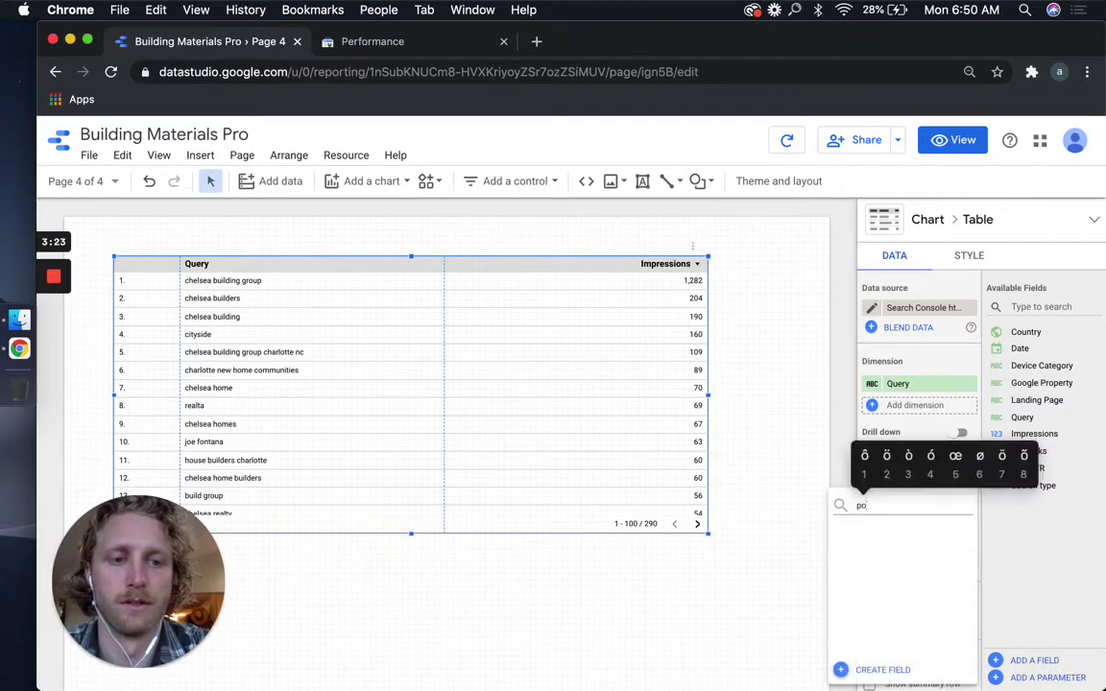
pyautogui.press('BackSpace')
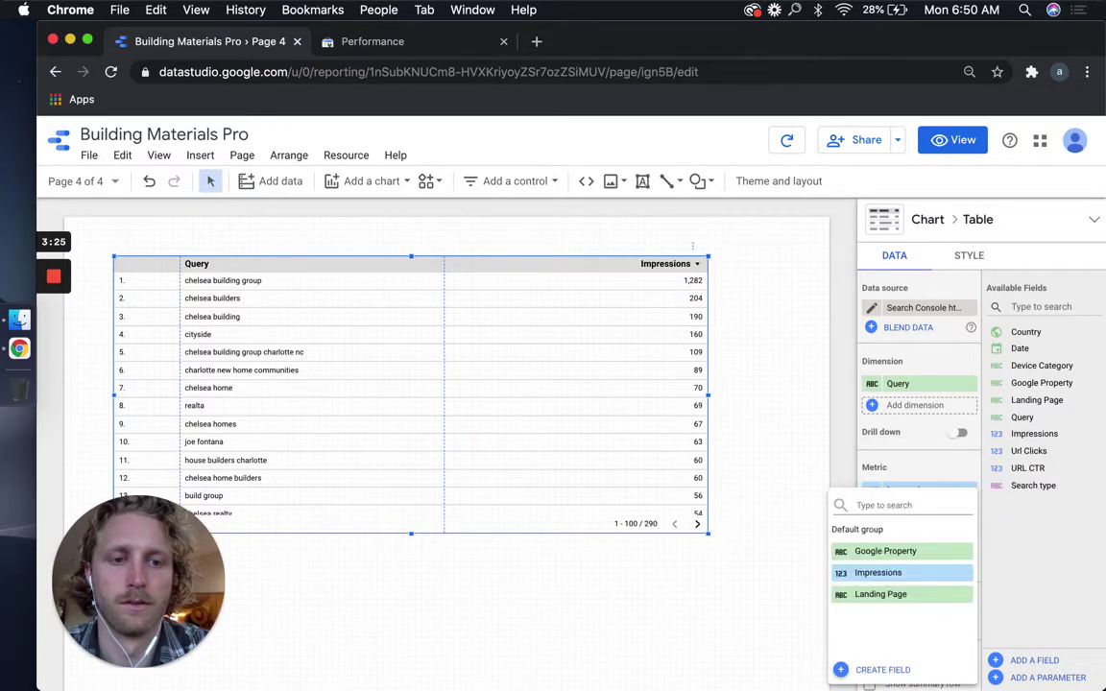
pyautogui.scroll(-2, 943, 612)
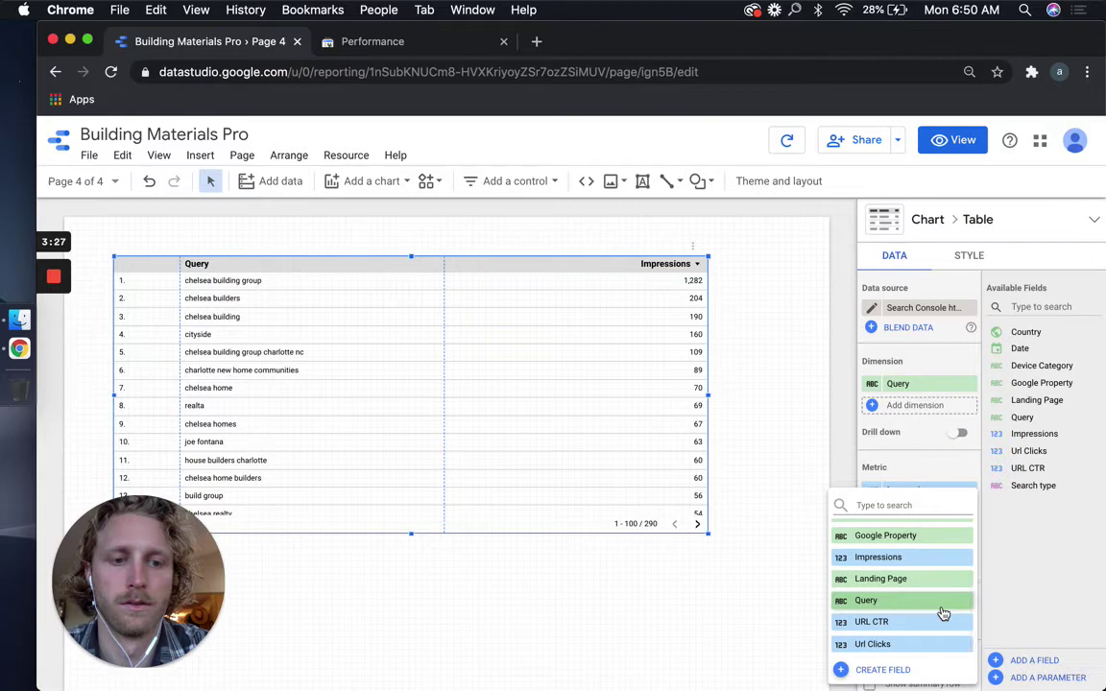
pyautogui.scroll(3, 942, 612)
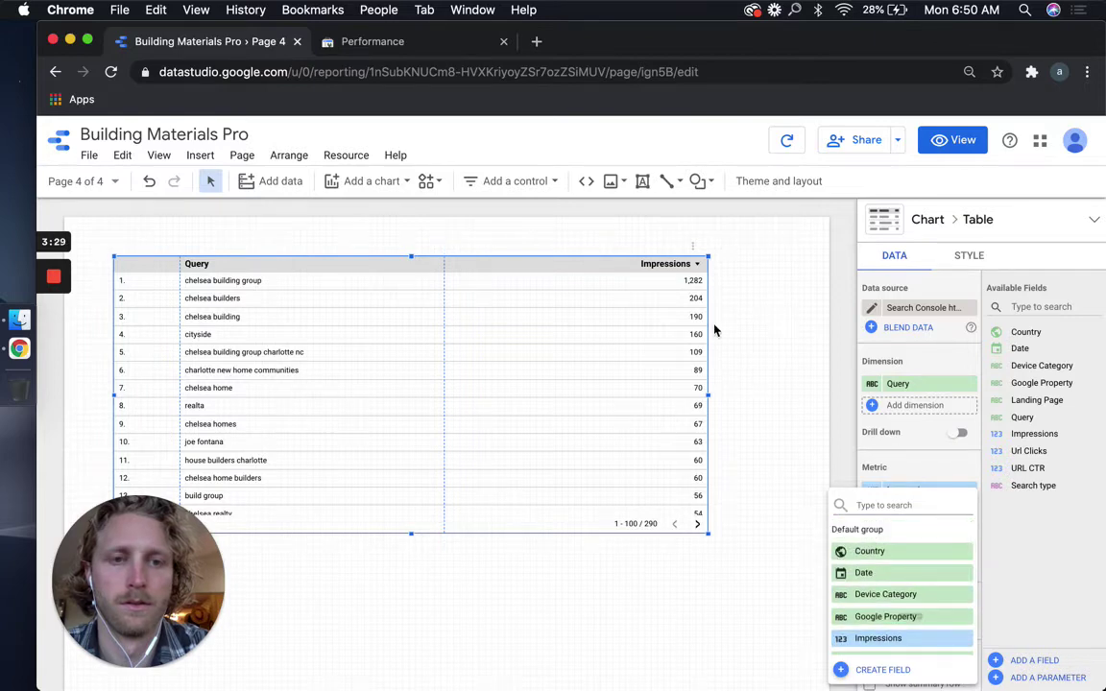
pyautogui.click(888, 636)
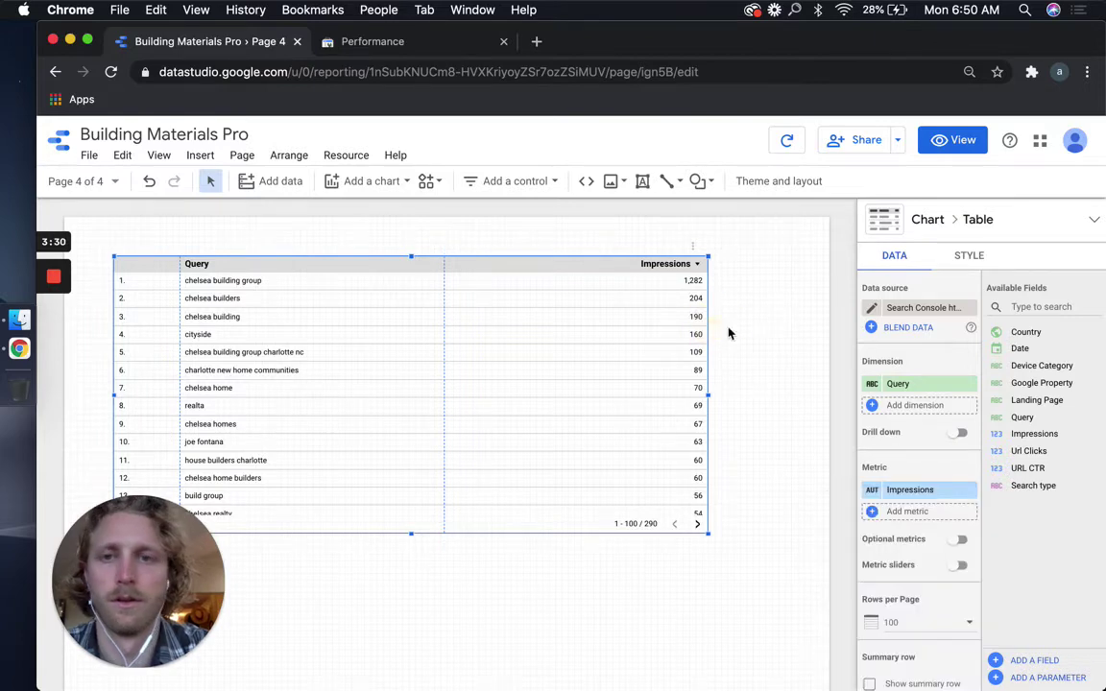
# Open the Search Console data source's connection settings for editing.
pyautogui.click(870, 309)
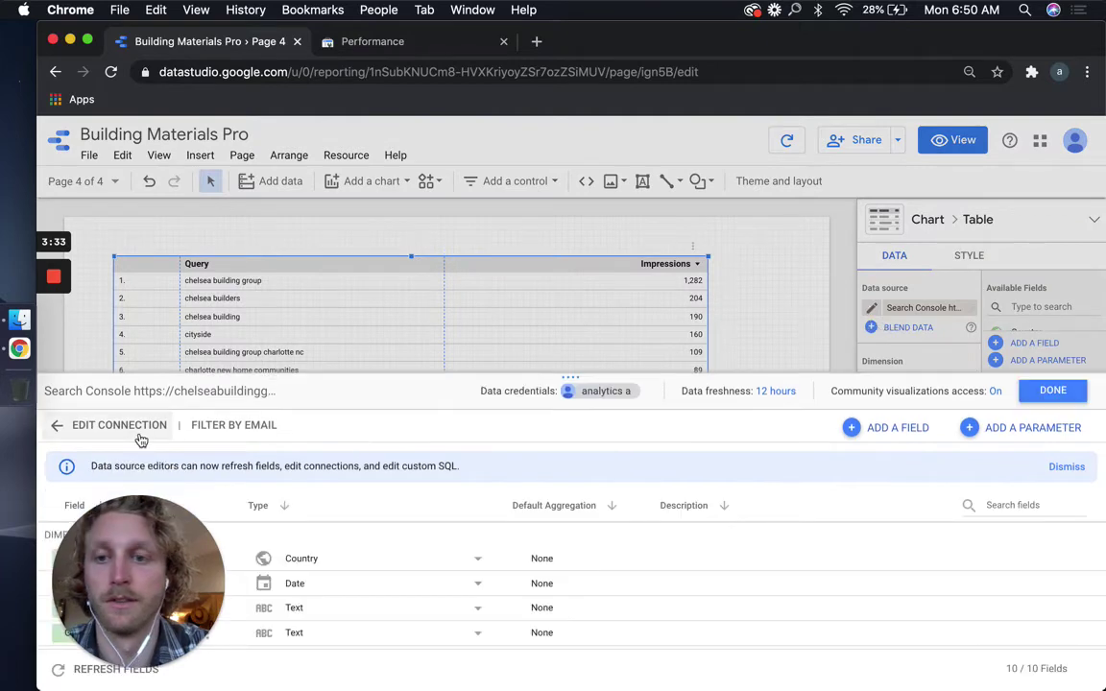
pyautogui.click(138, 428)
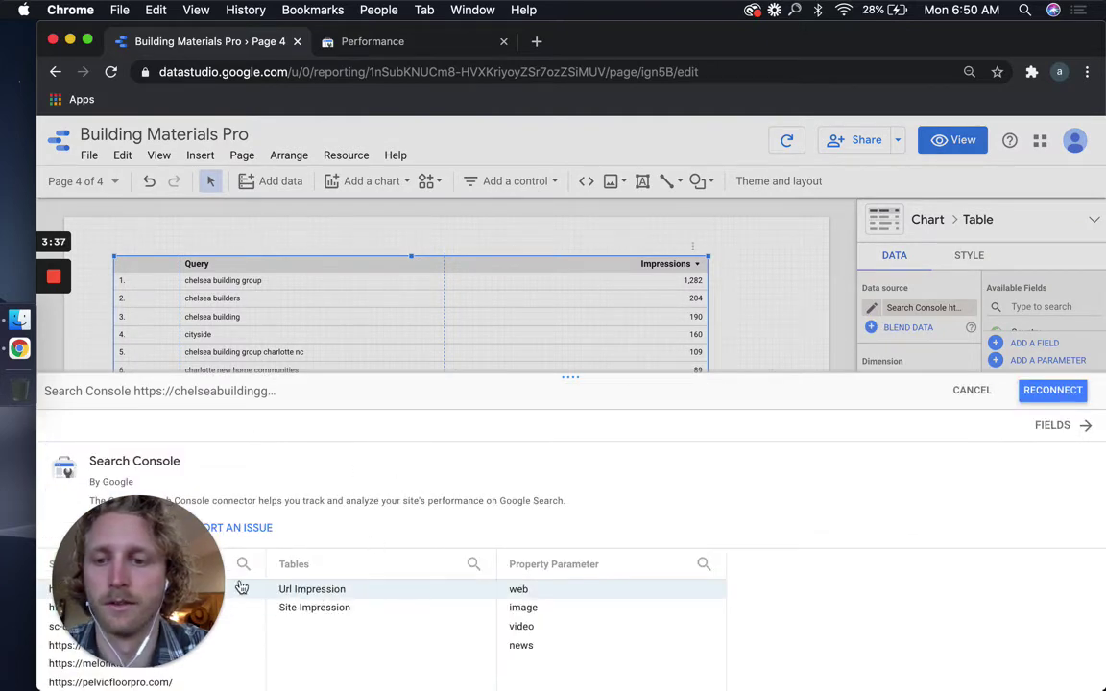
pyautogui.moveTo(166, 555); pyautogui.dragTo(231, 358)
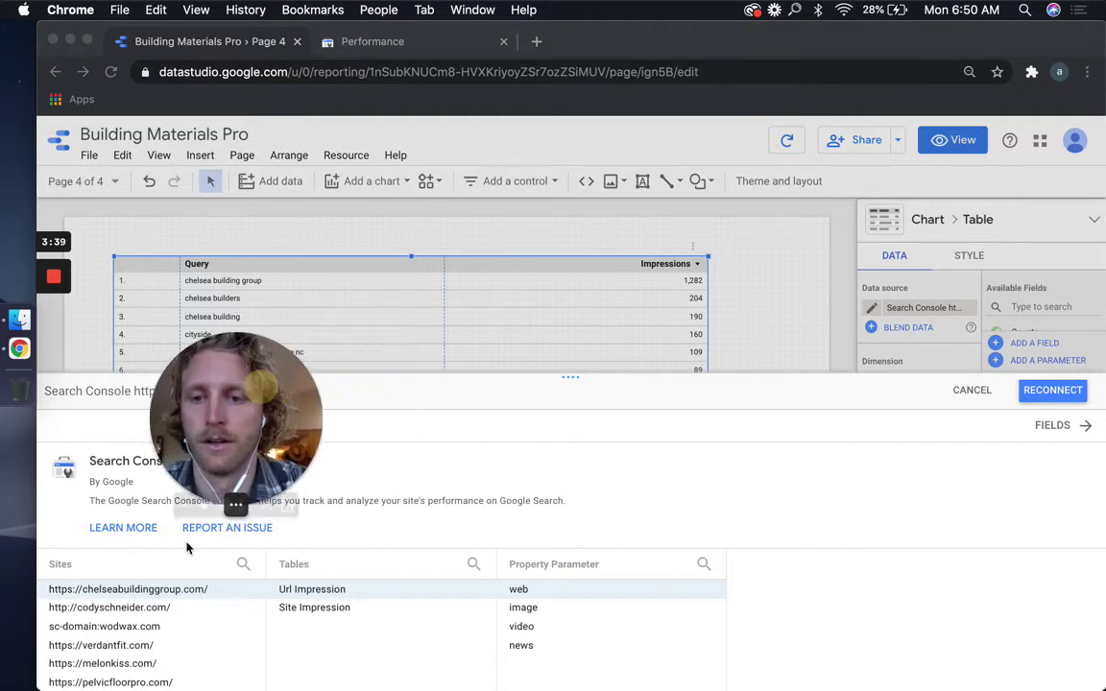
pyautogui.click(237, 564)
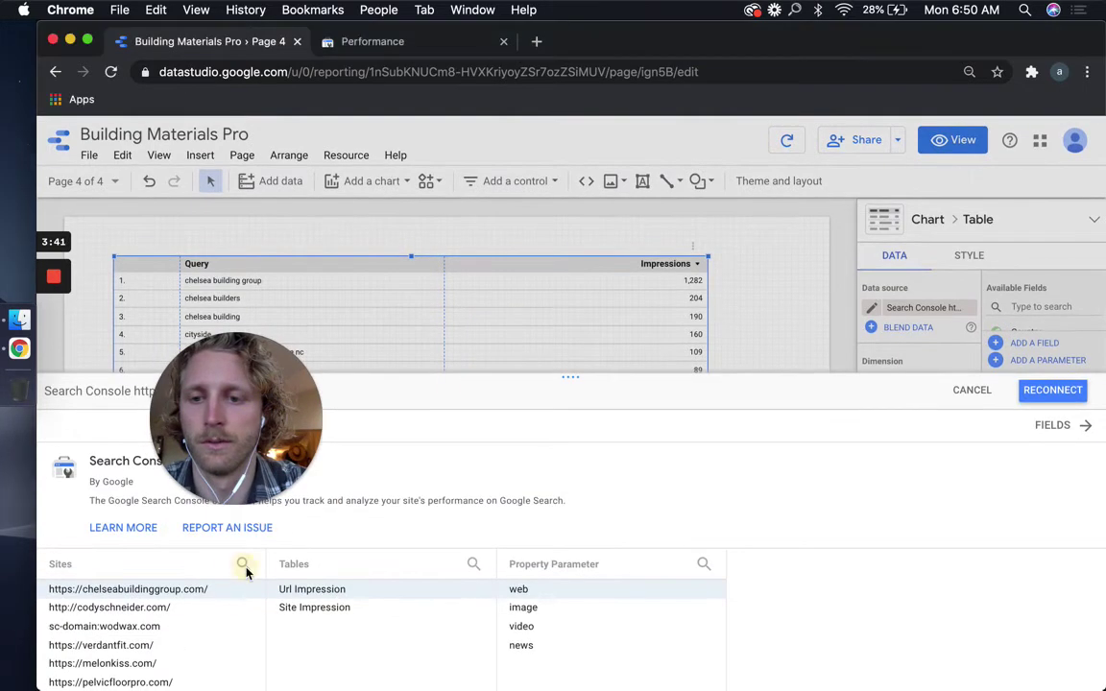
# Switch the connection to buildingmaterialspro.com's Site Impression table, then reconnect and apply.
pyautogui.click(242, 566)
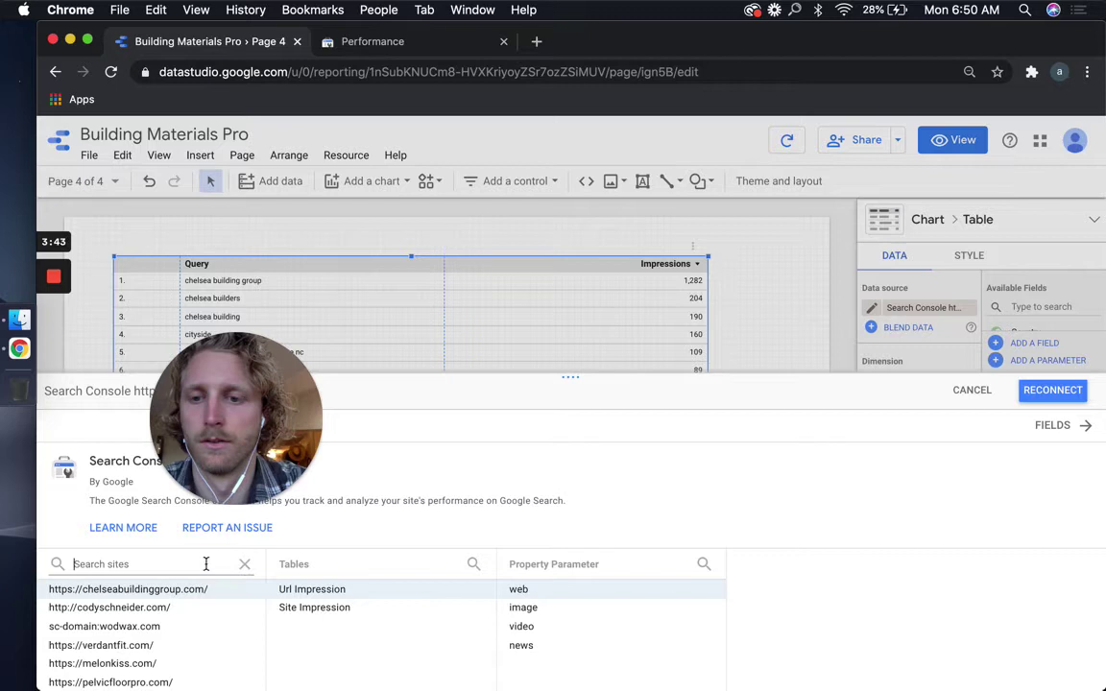
pyautogui.write('building')
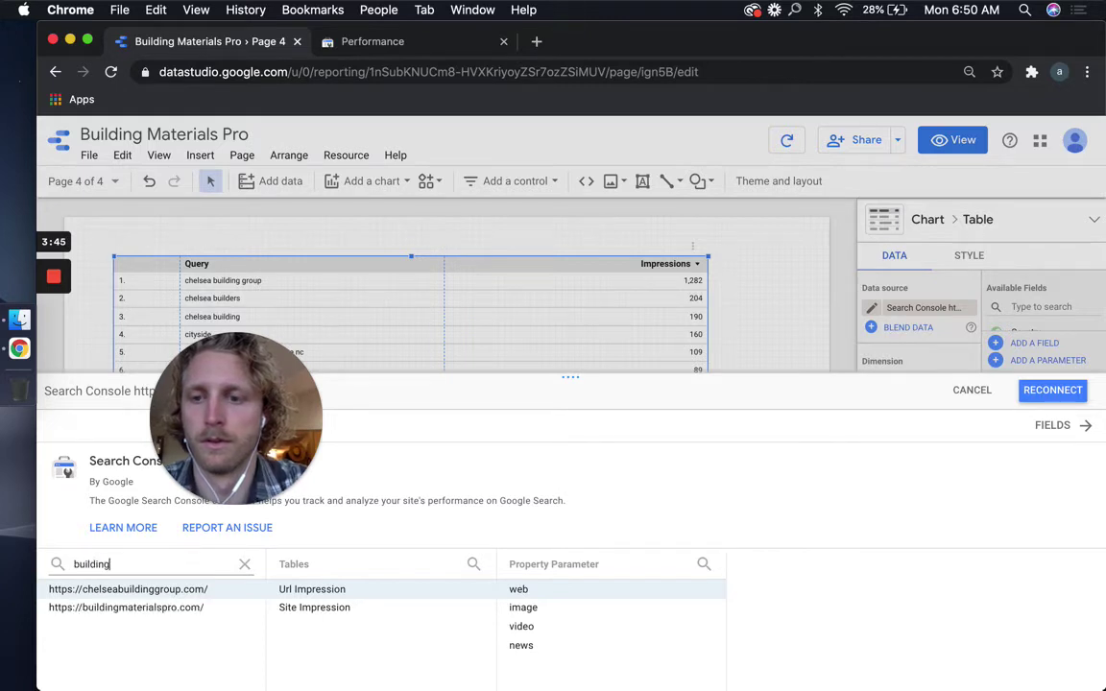
pyautogui.click(168, 614)
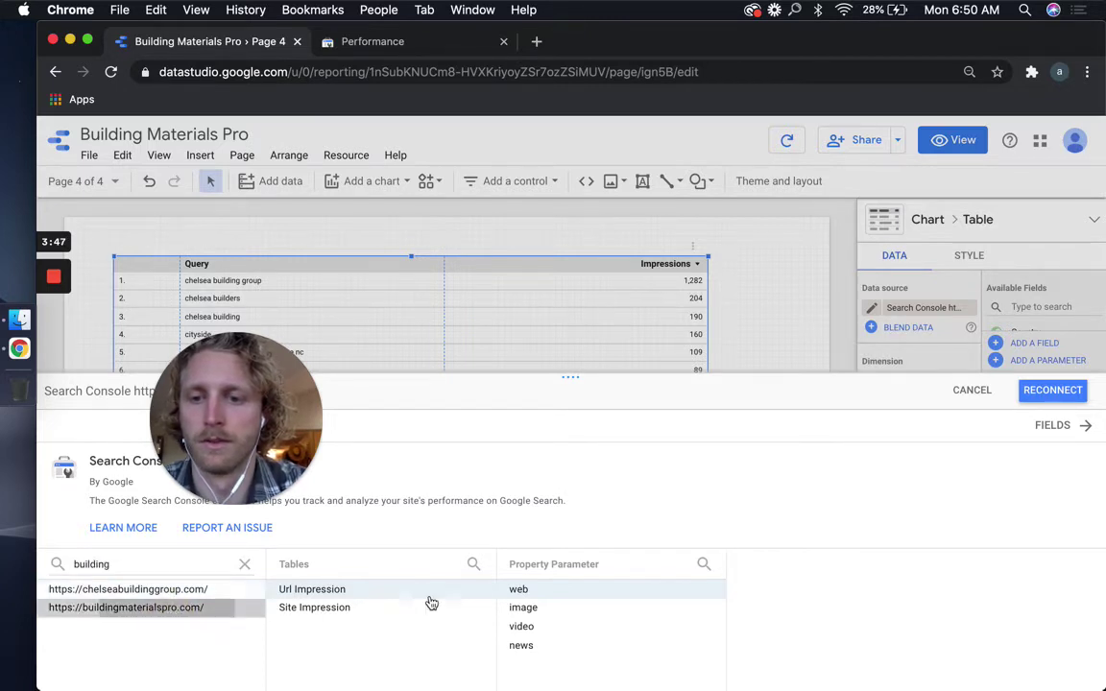
pyautogui.click(375, 617)
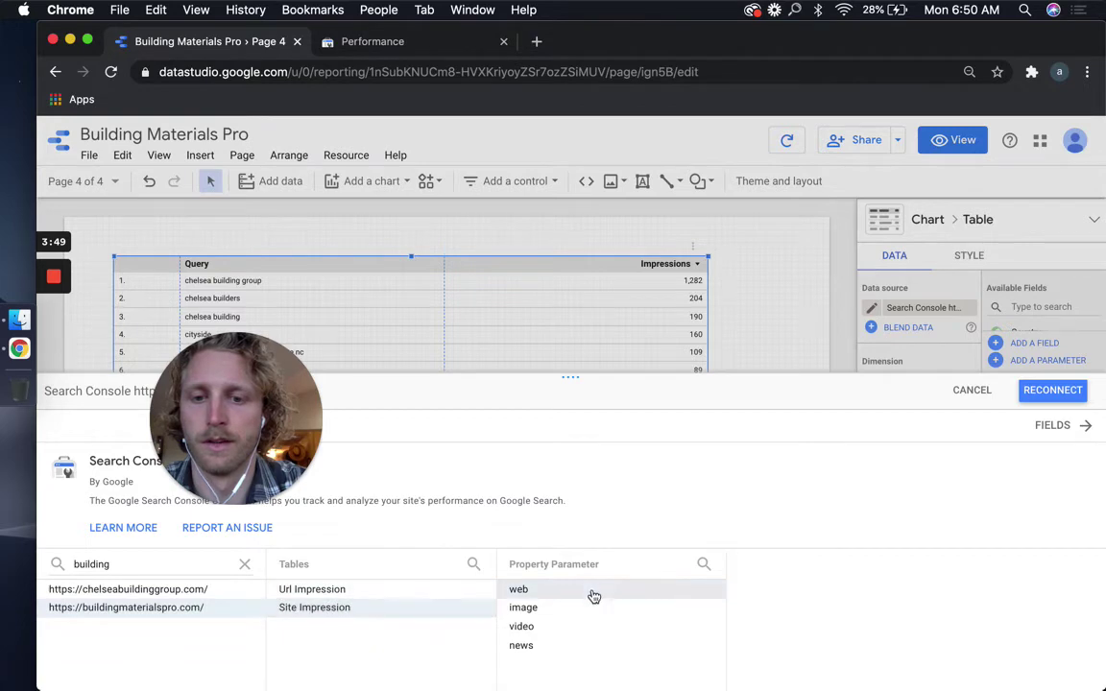
pyautogui.click(1047, 390)
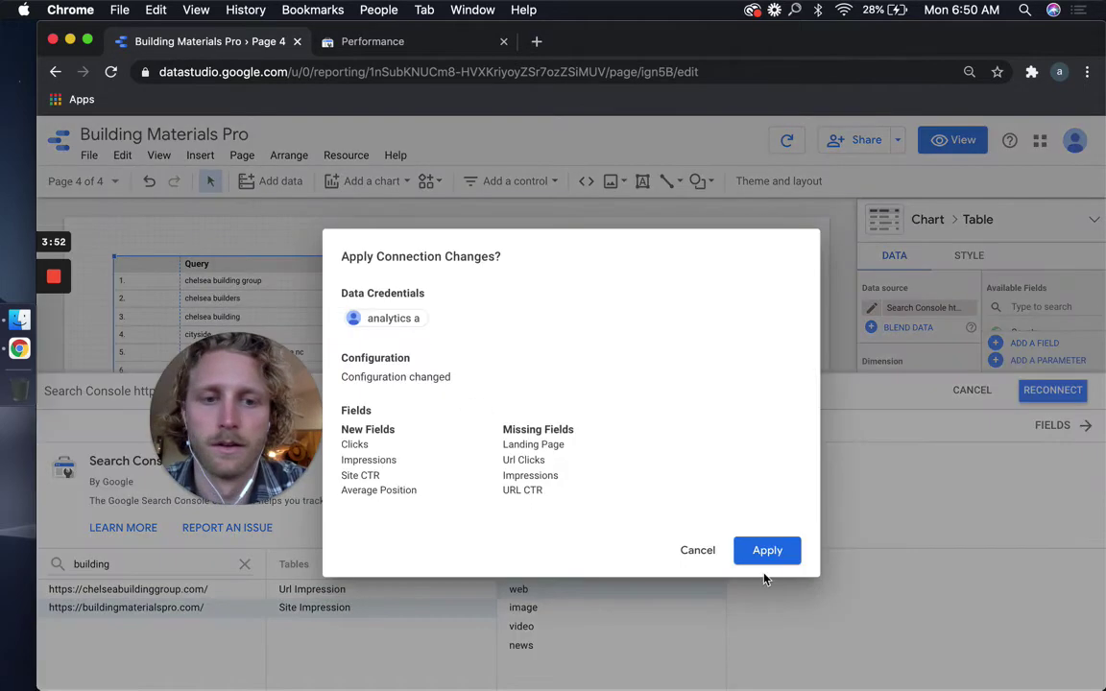
pyautogui.click(766, 553)
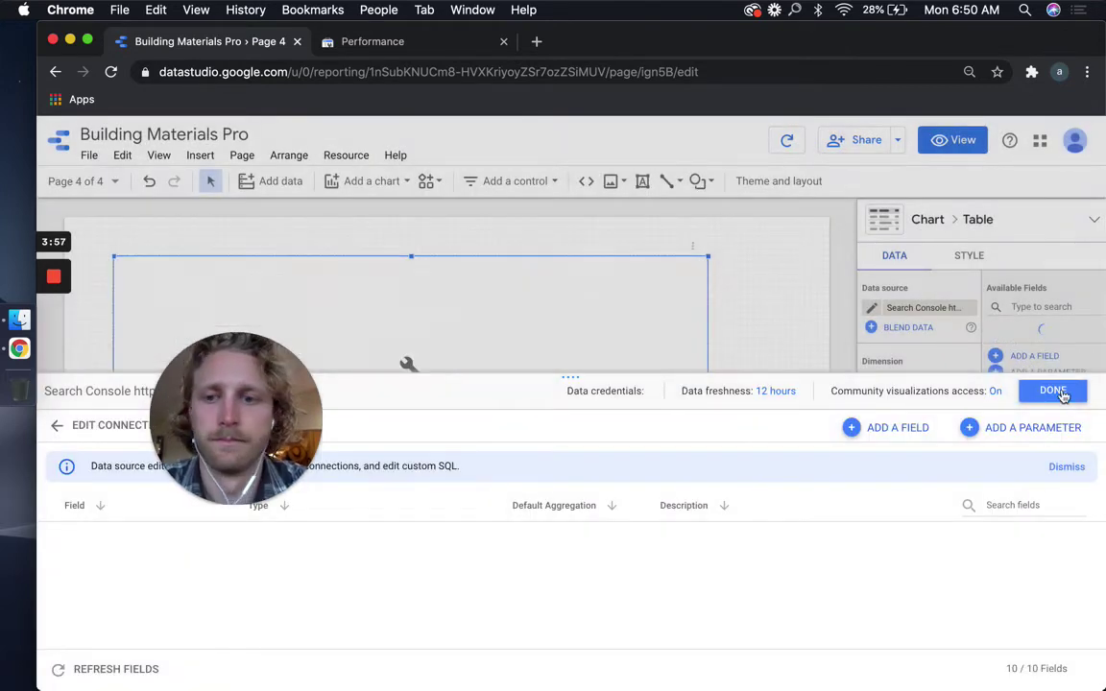
pyautogui.scroll(-5, 519, 572)
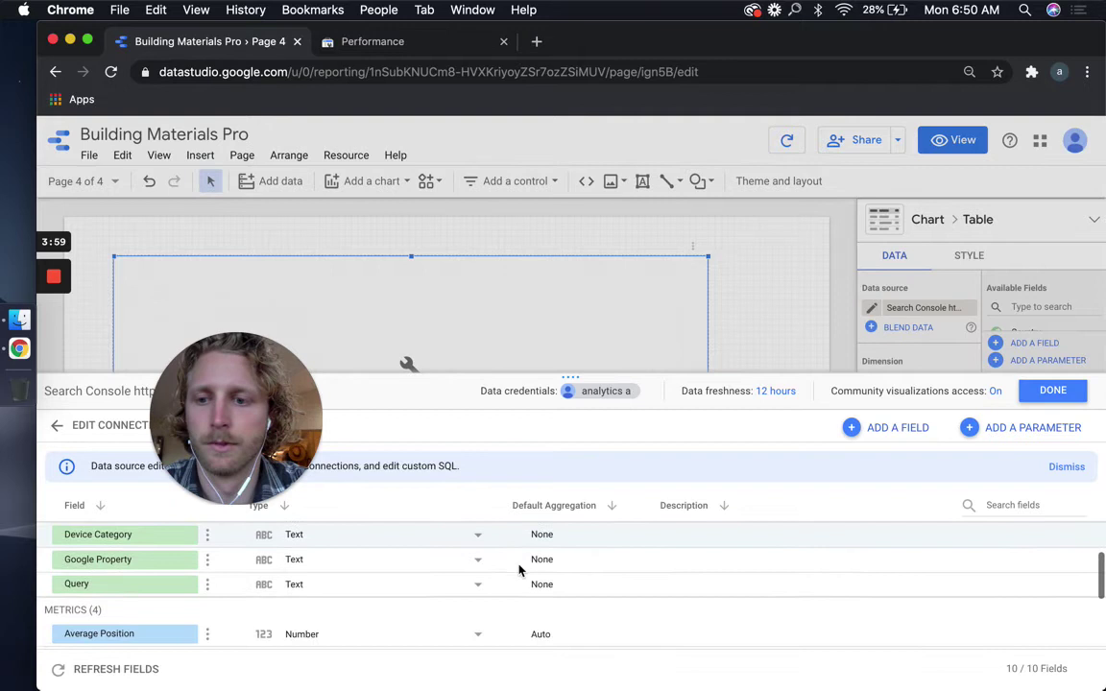
pyautogui.scroll(2, 519, 572)
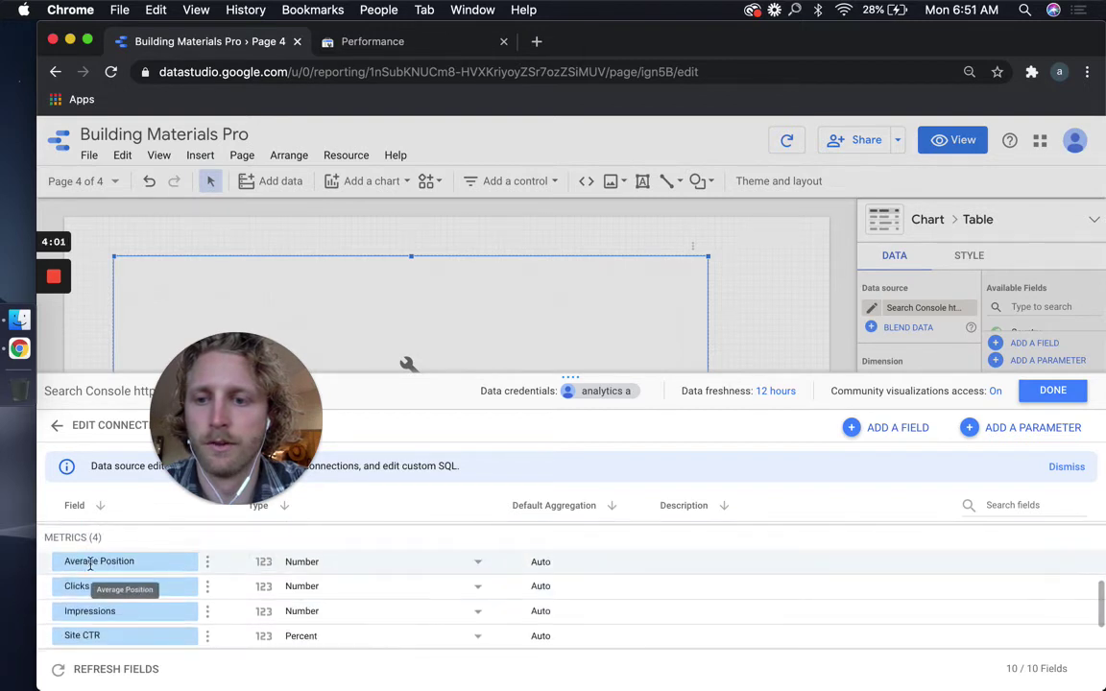
# Finish editing the source, then set Impressions and add Average Position as the table's metrics.
pyautogui.click(1052, 392)
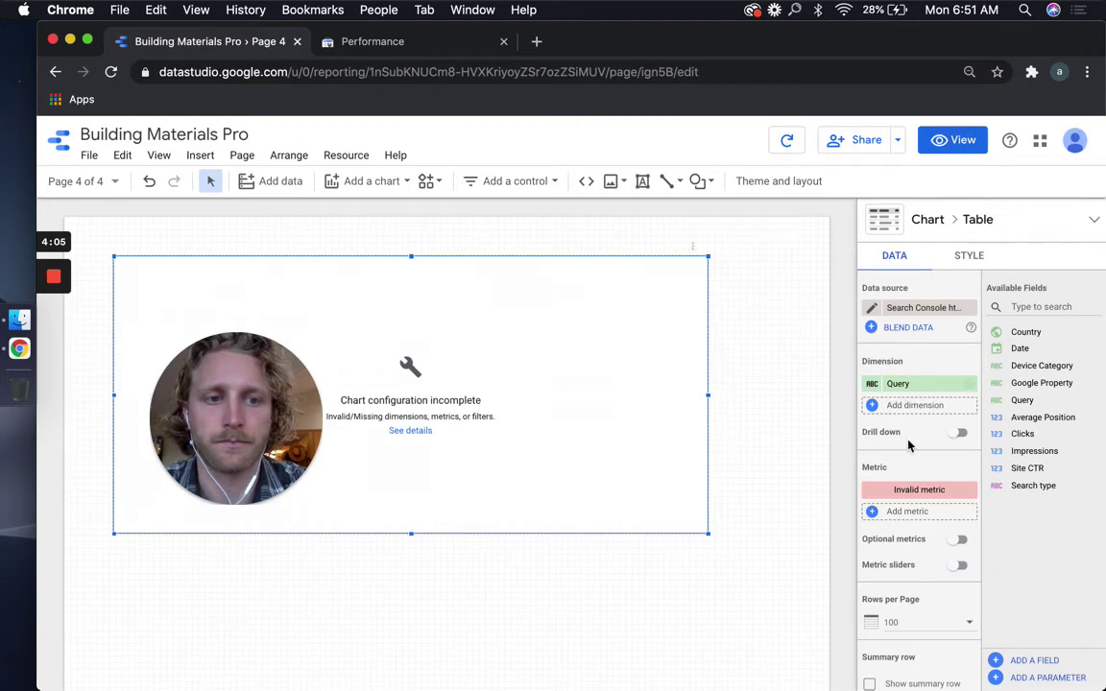
pyautogui.click(907, 490)
pyautogui.write('impr')
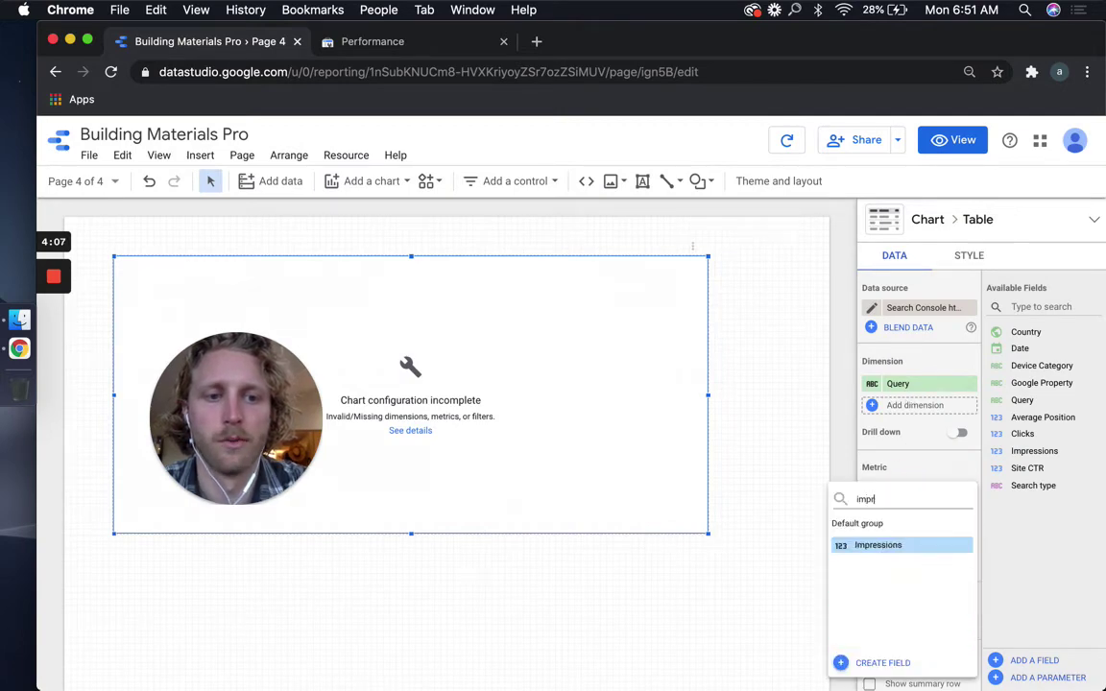
pyautogui.click(924, 544)
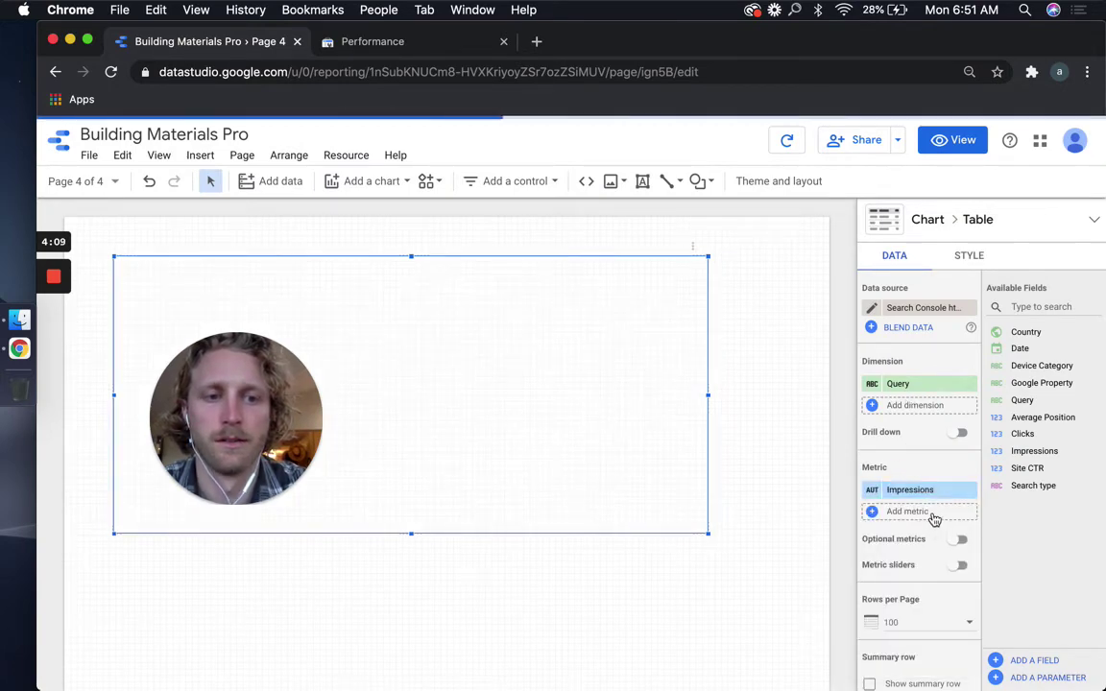
pyautogui.click(933, 512)
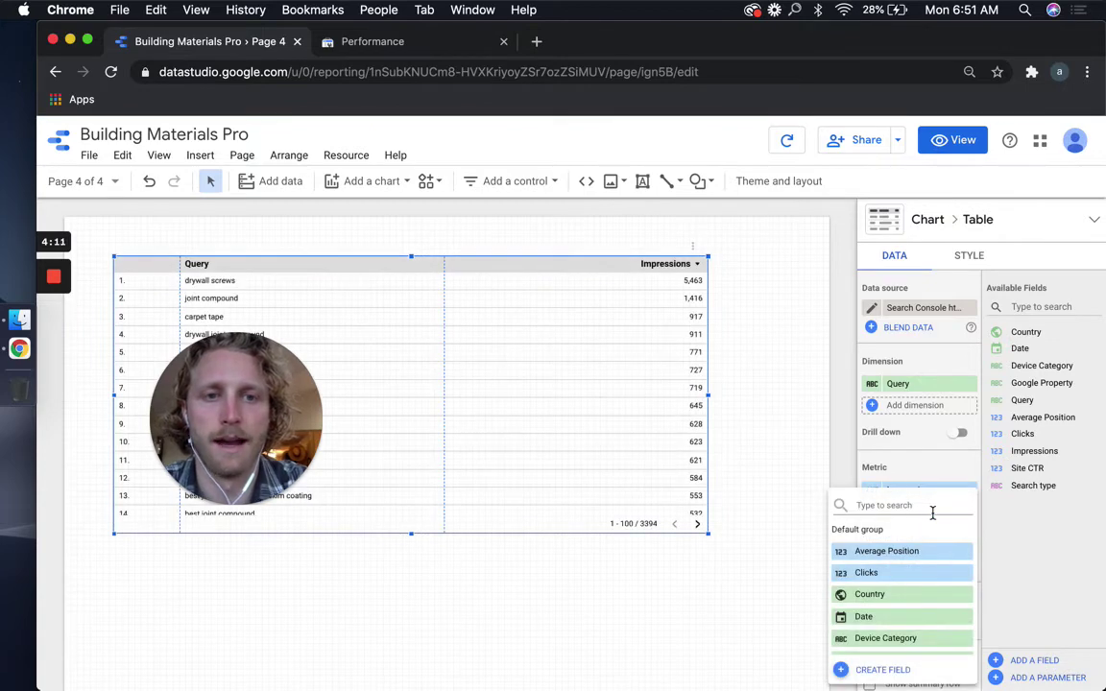
pyautogui.write('av')
pyautogui.click(929, 550)
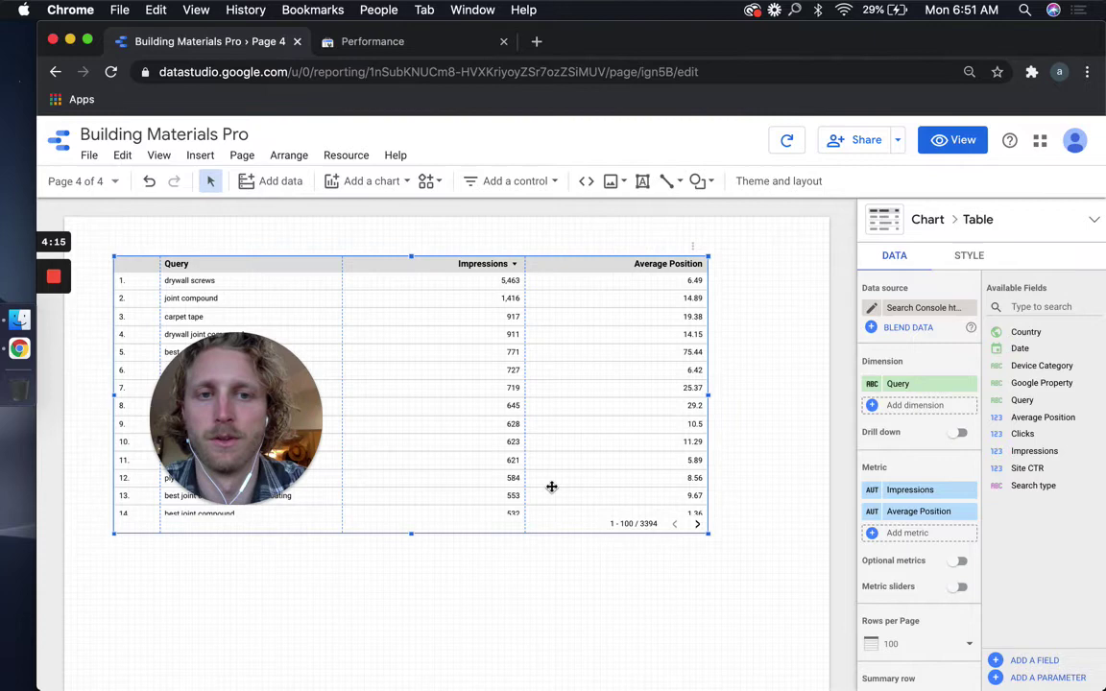
pyautogui.moveTo(233, 396); pyautogui.dragTo(137, 560)
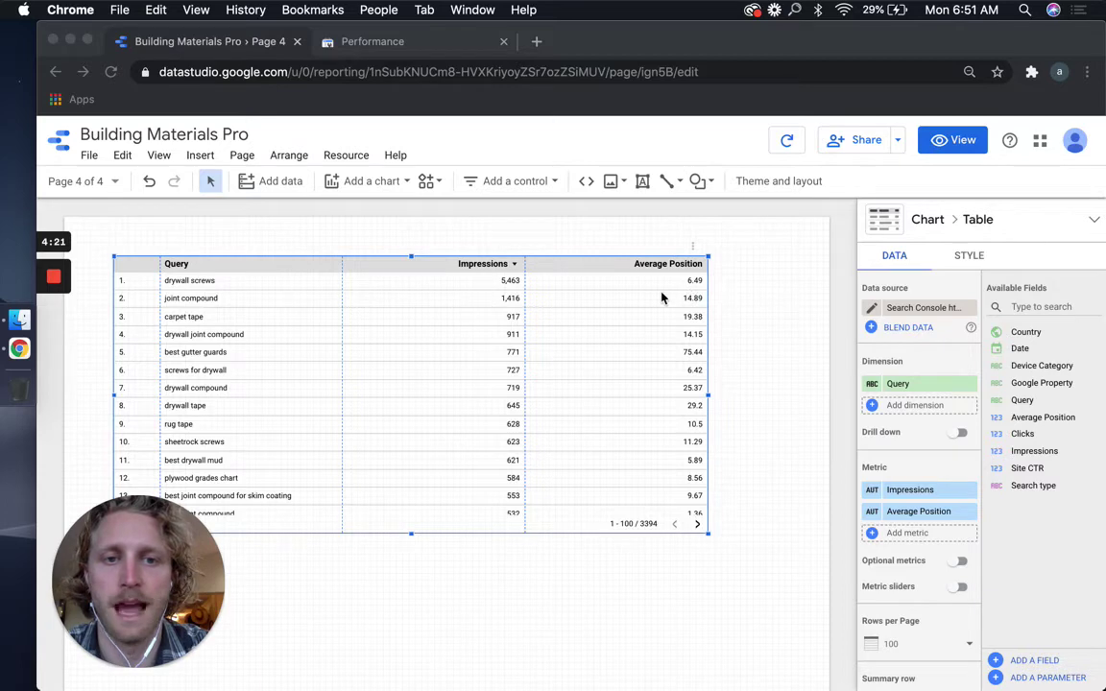
# Start creating a new filter for the query table from its filter list.
pyautogui.scroll(-10, 883, 471)
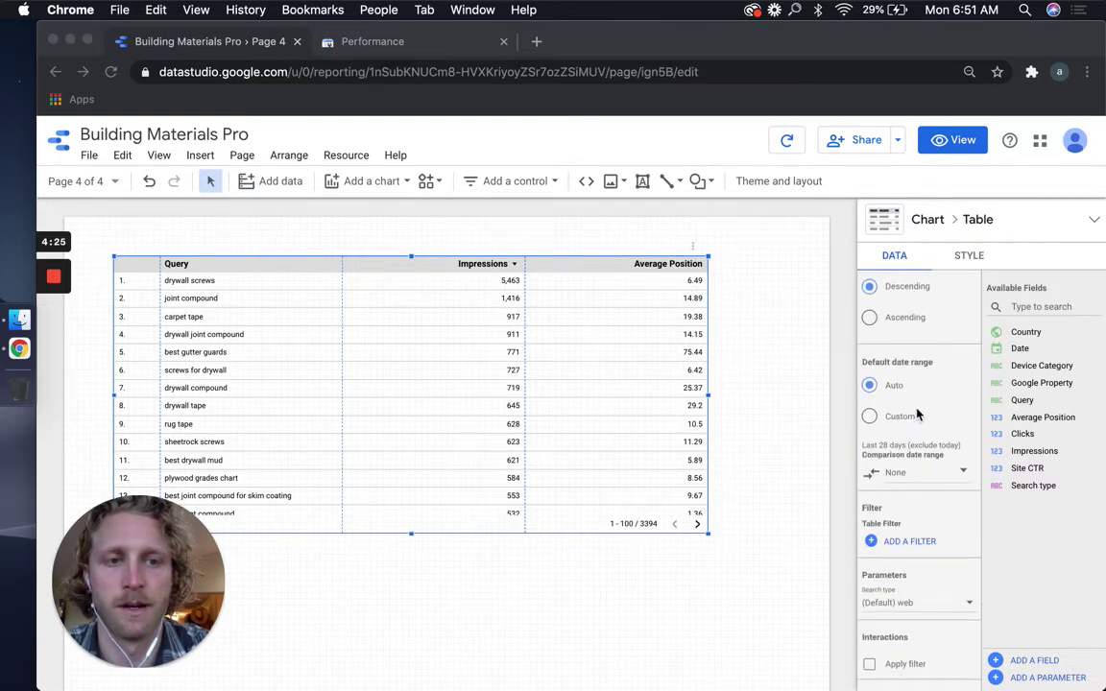
pyautogui.scroll(10, 909, 440)
pyautogui.scroll(-2, 917, 413)
pyautogui.scroll(-6, 917, 413)
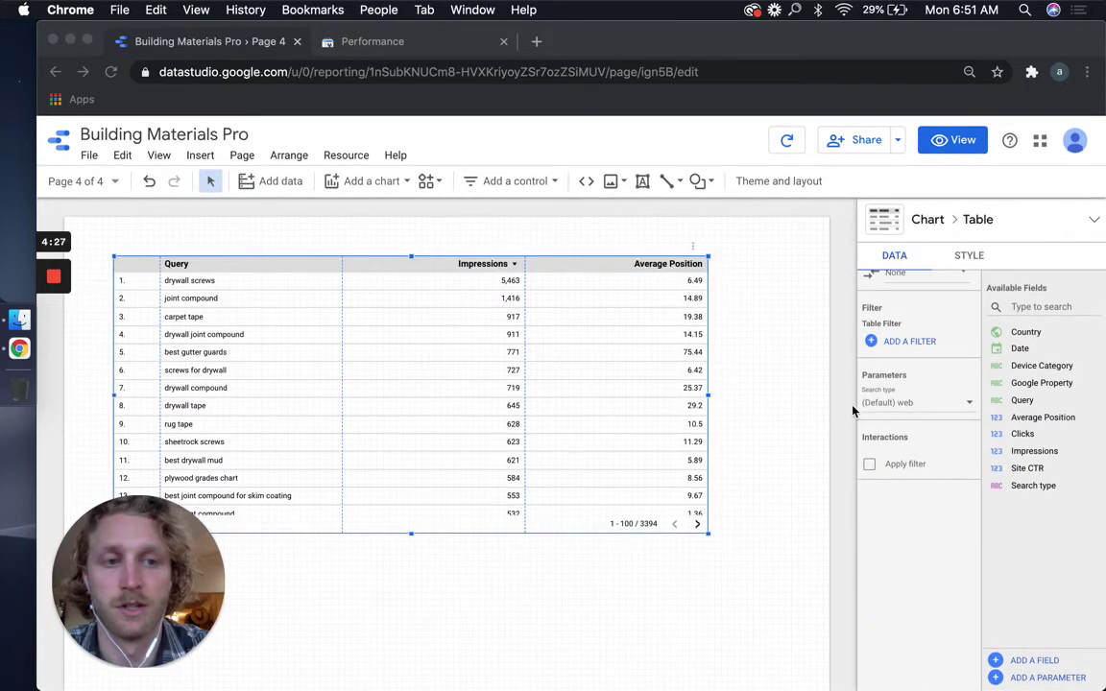
pyautogui.scroll(8, 885, 408)
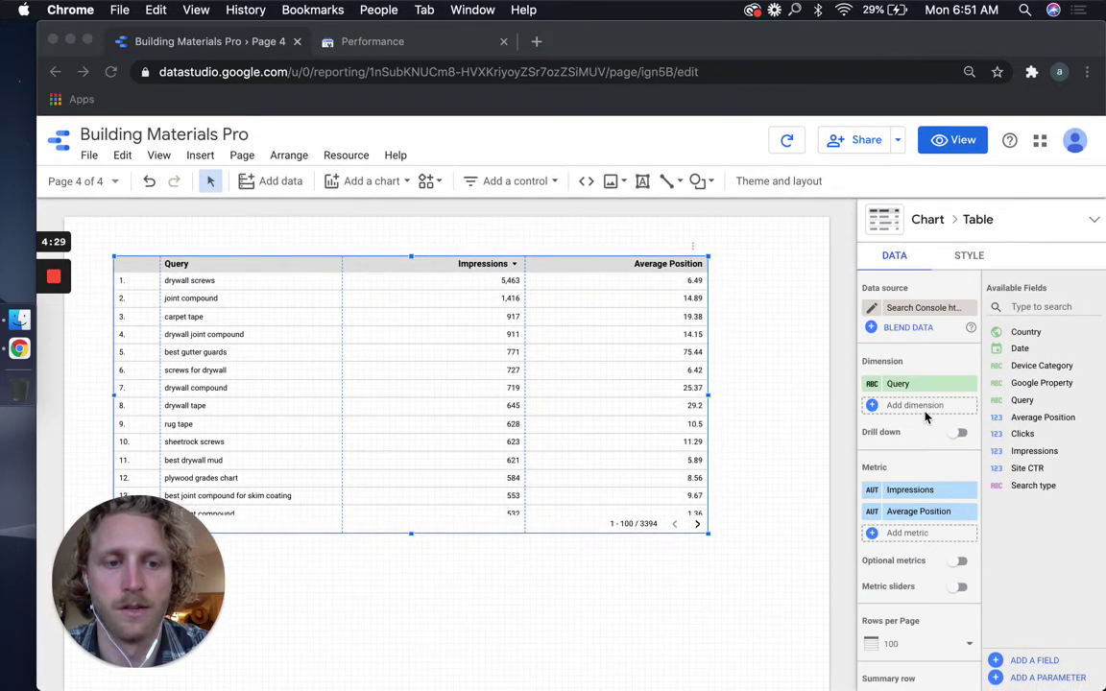
pyautogui.scroll(-1, 917, 461)
pyautogui.scroll(1, 921, 507)
pyautogui.scroll(-10, 922, 507)
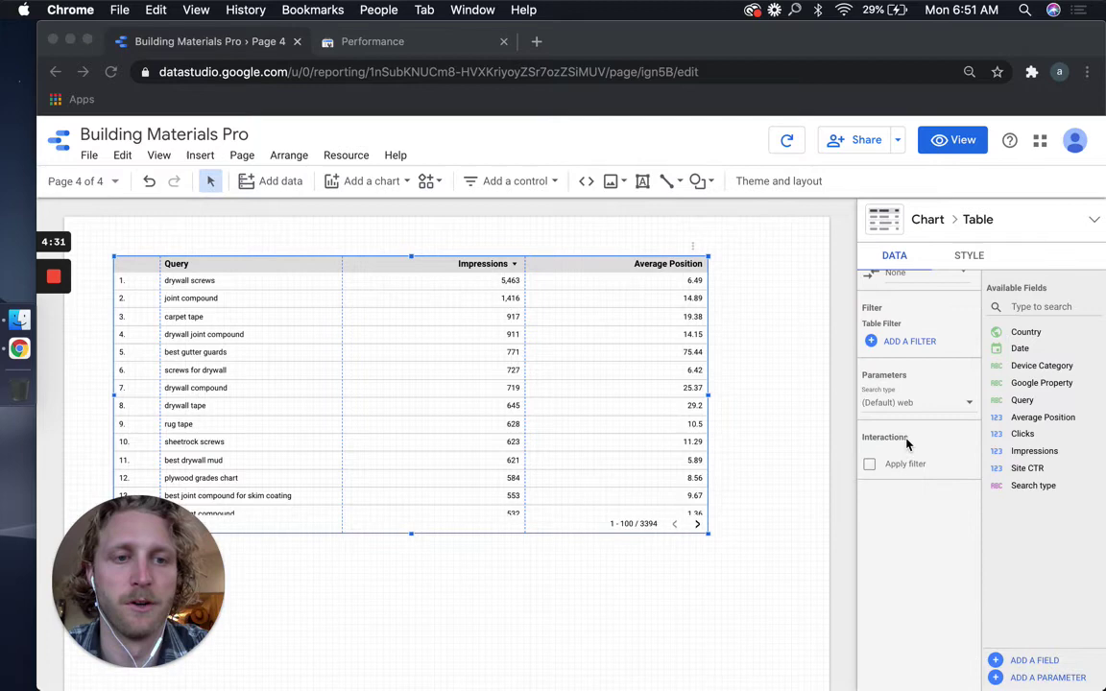
pyautogui.scroll(3, 906, 439)
pyautogui.click(906, 434)
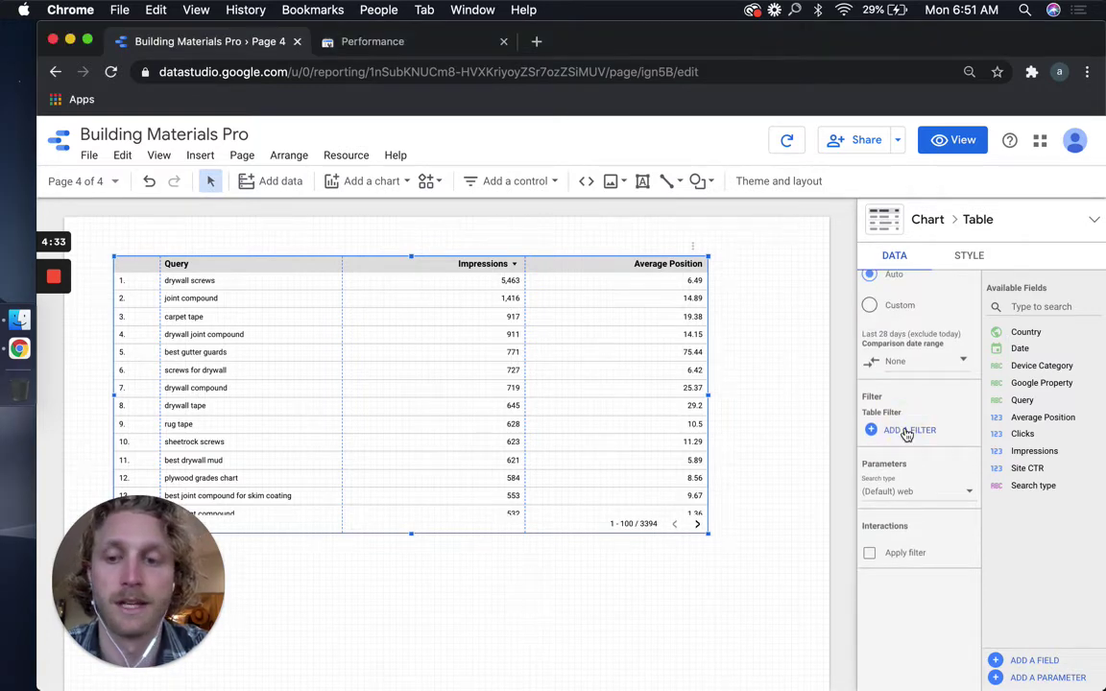
pyautogui.click(906, 432)
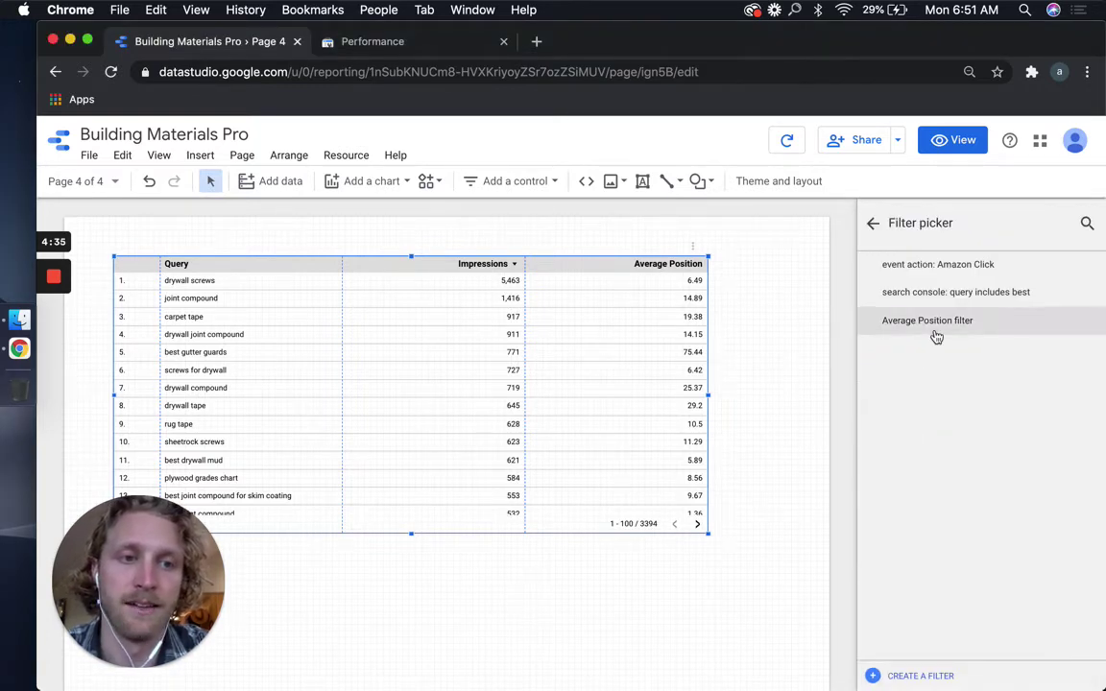
pyautogui.click(896, 677)
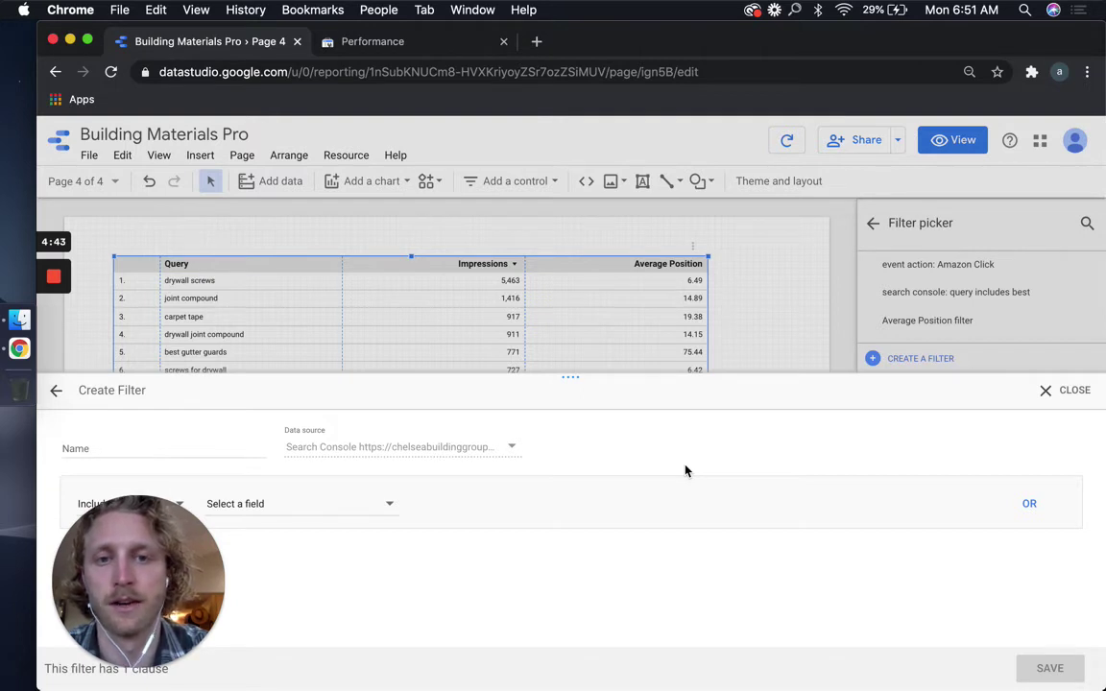
# Set the filter to Average Position between 10 and 20 and save it.
pyautogui.click(308, 510)
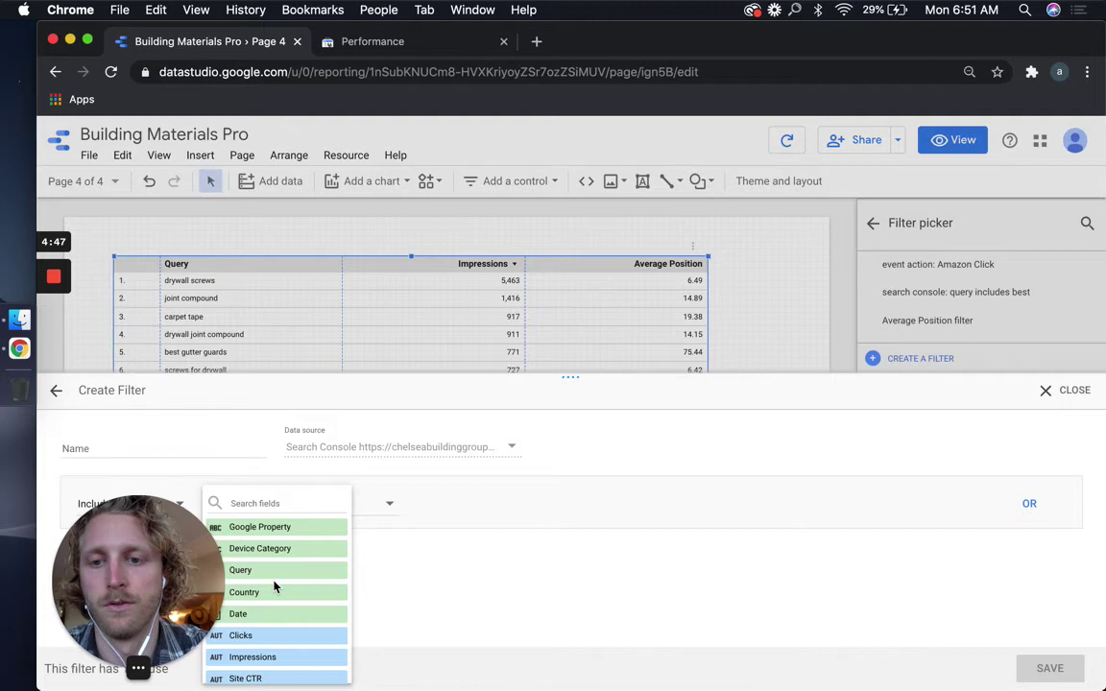
pyautogui.scroll(-2, 288, 599)
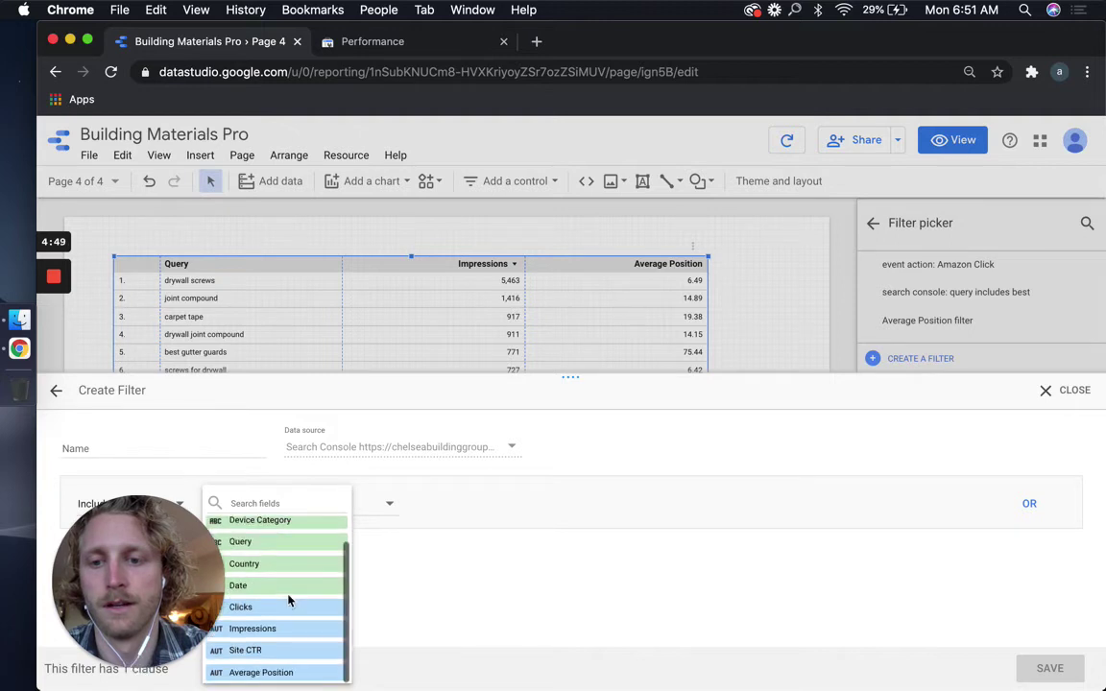
pyautogui.click(288, 677)
pyautogui.click(475, 503)
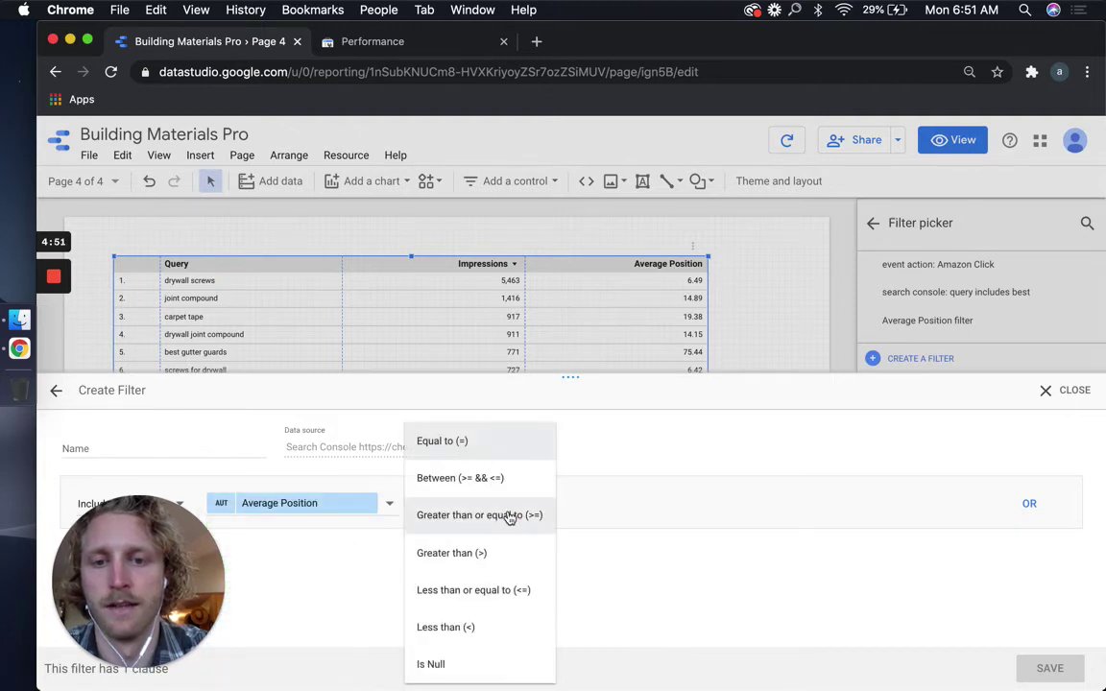
pyautogui.click(523, 477)
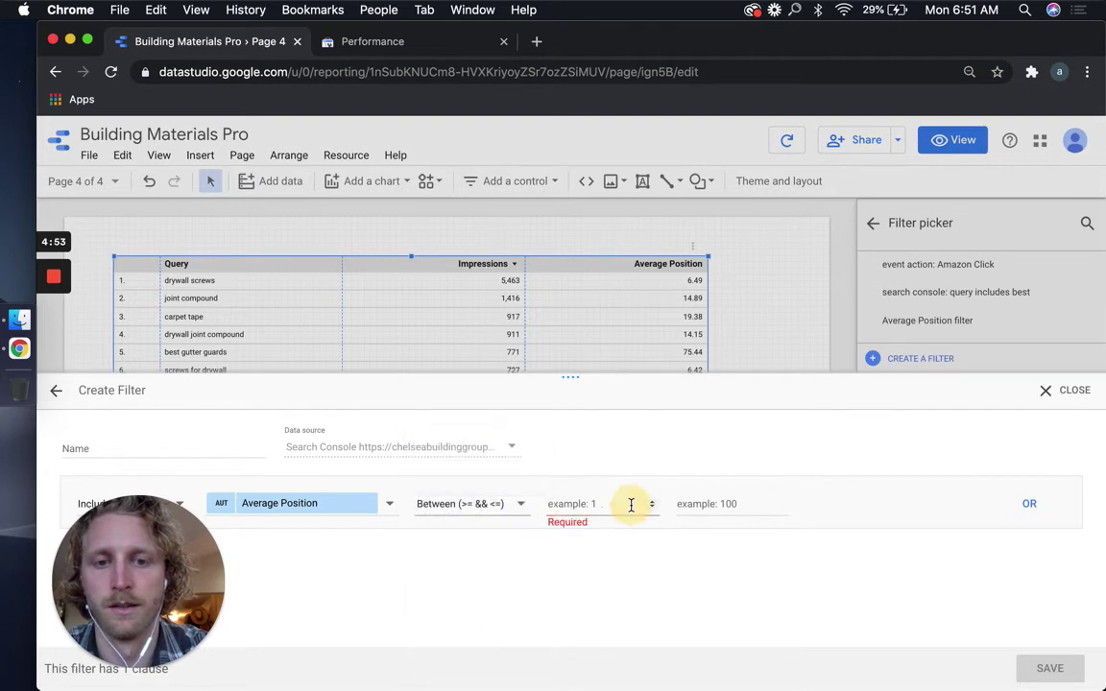
pyautogui.click(620, 504)
pyautogui.write('10')
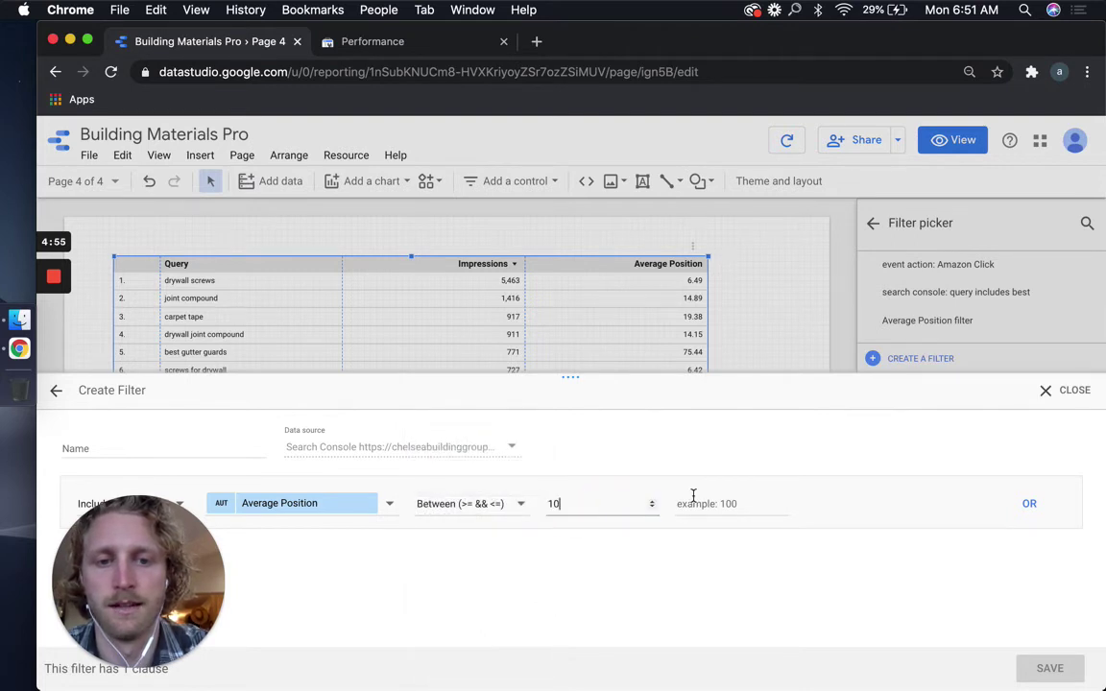
pyautogui.click(697, 502)
pyautogui.write('20')
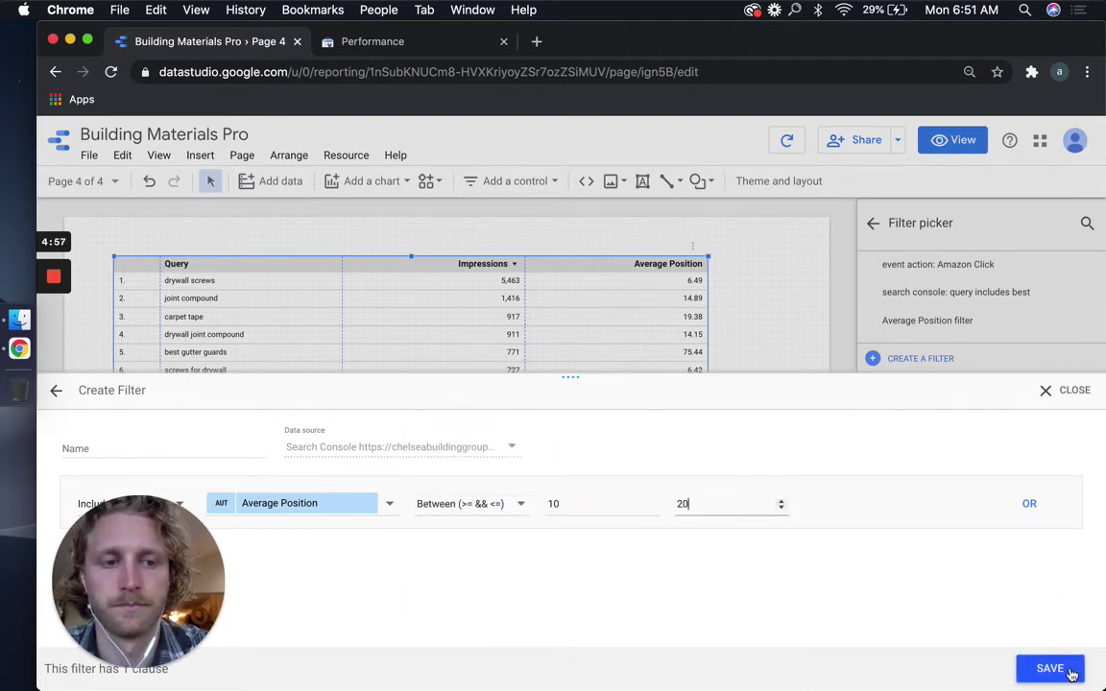
pyautogui.click(1056, 669)
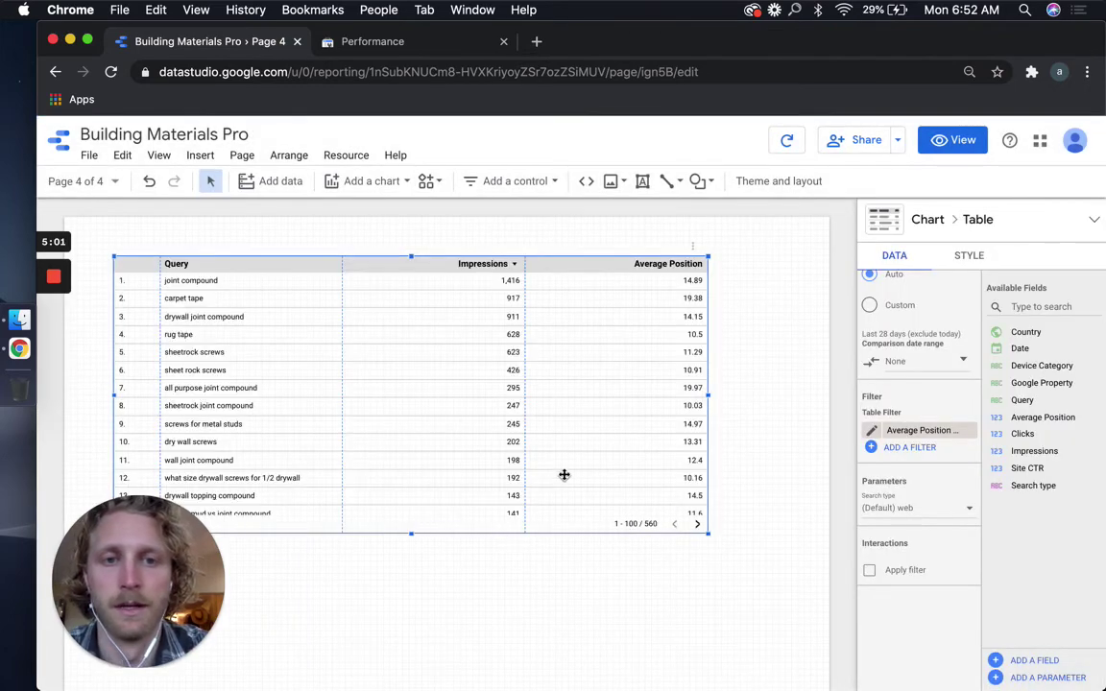
# Widen the table to the right and stretch it downward to show more of the 560 rows.
pyautogui.moveTo(708, 394); pyautogui.dragTo(774, 394)
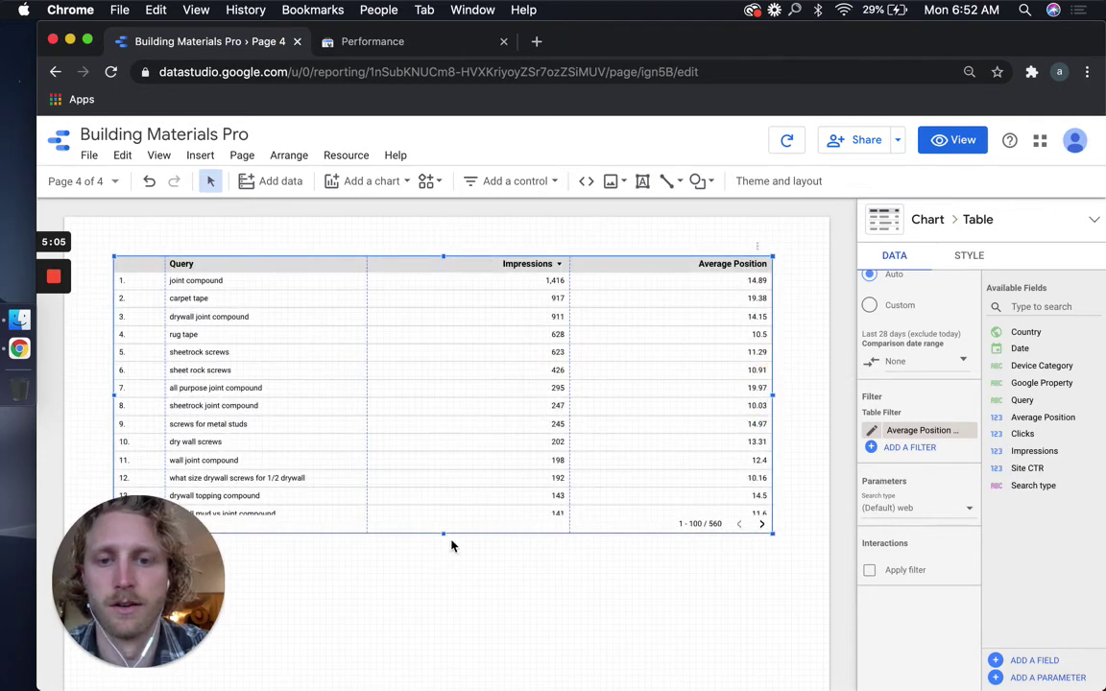
pyautogui.moveTo(441, 535); pyautogui.dragTo(425, 683)
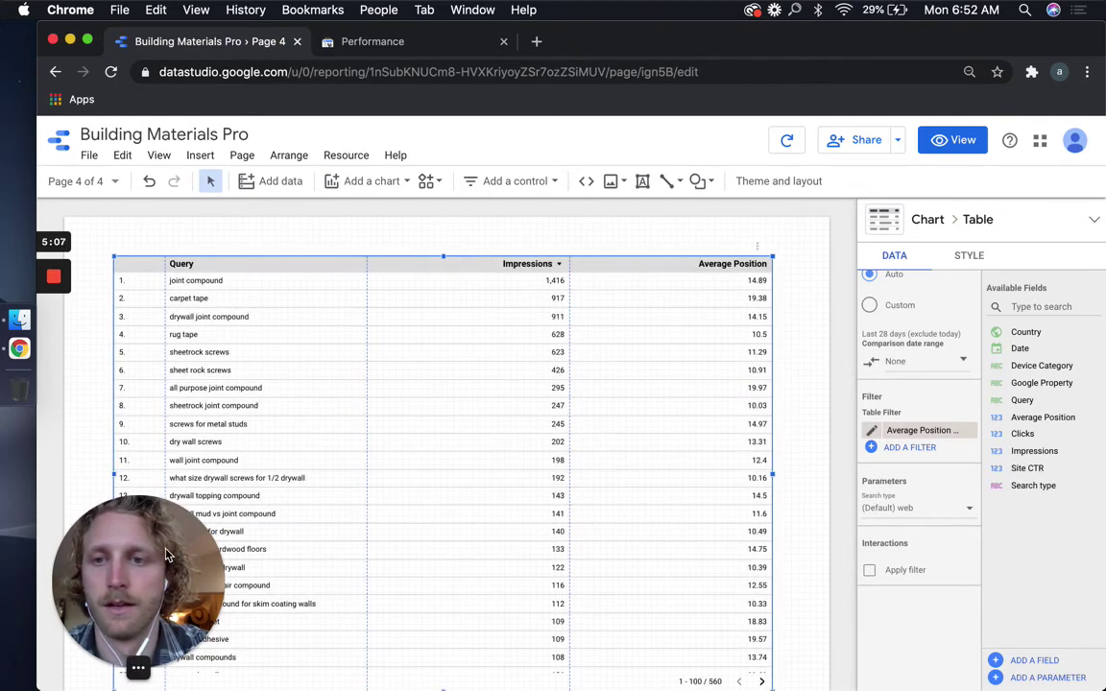
pyautogui.moveTo(167, 554); pyautogui.dragTo(1032, 82)
pyautogui.scroll(-3, 557, 297)
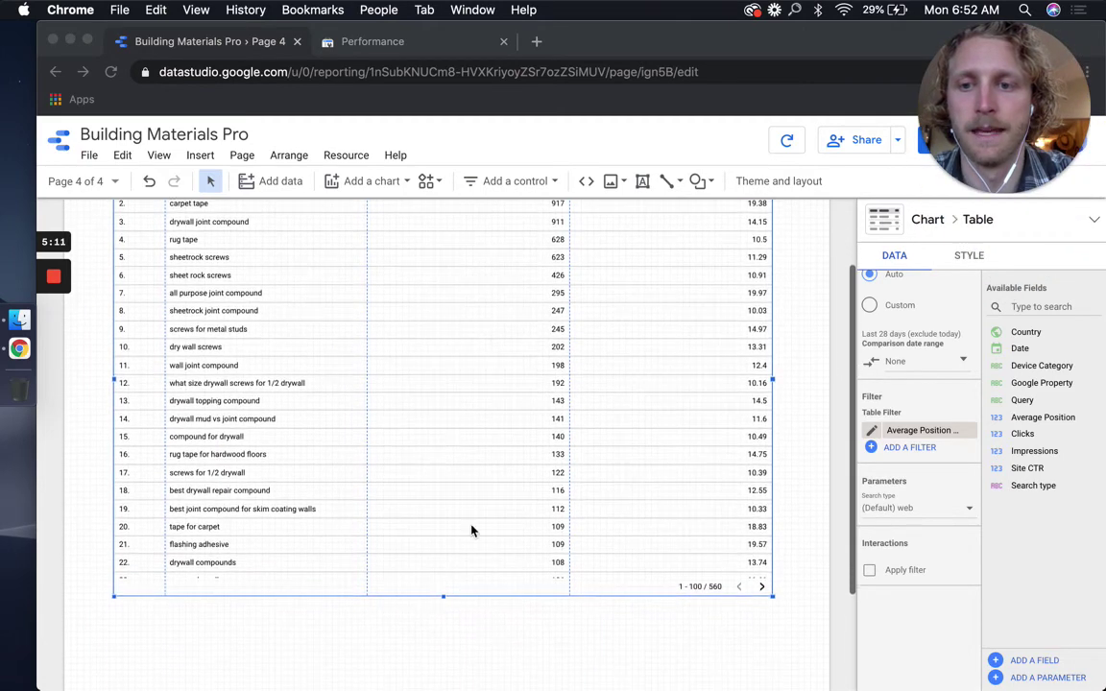
pyautogui.scroll(3, 422, 407)
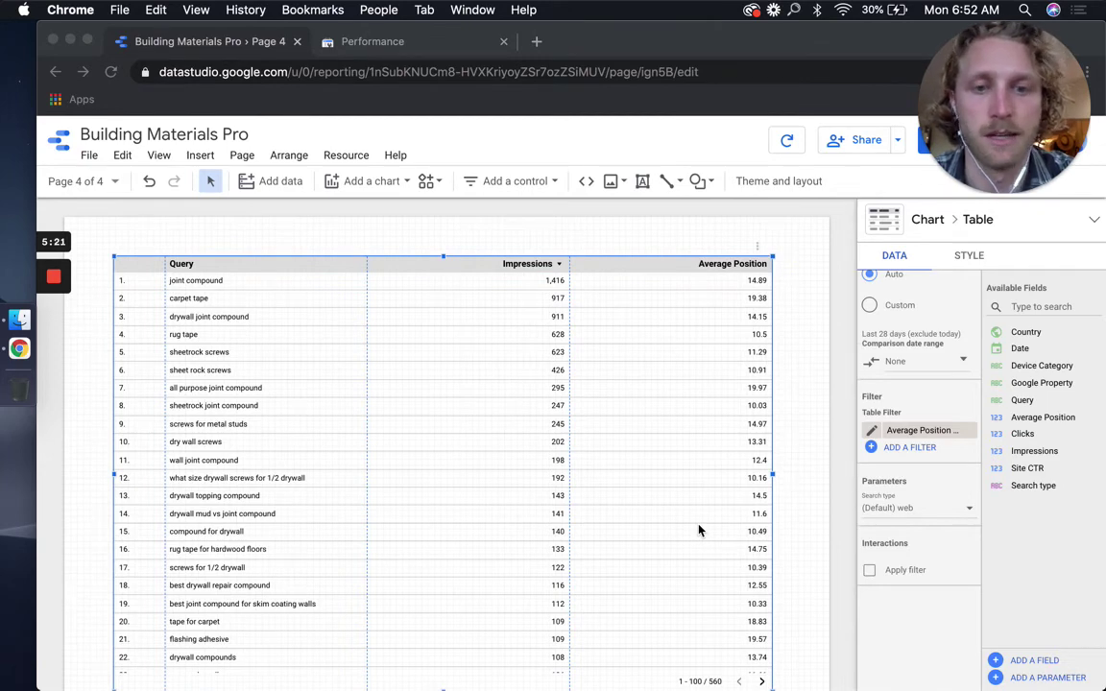
# Add the saved filter 'search console: query includes best' to the table, leaving 76 queries.
pyautogui.click(898, 458)
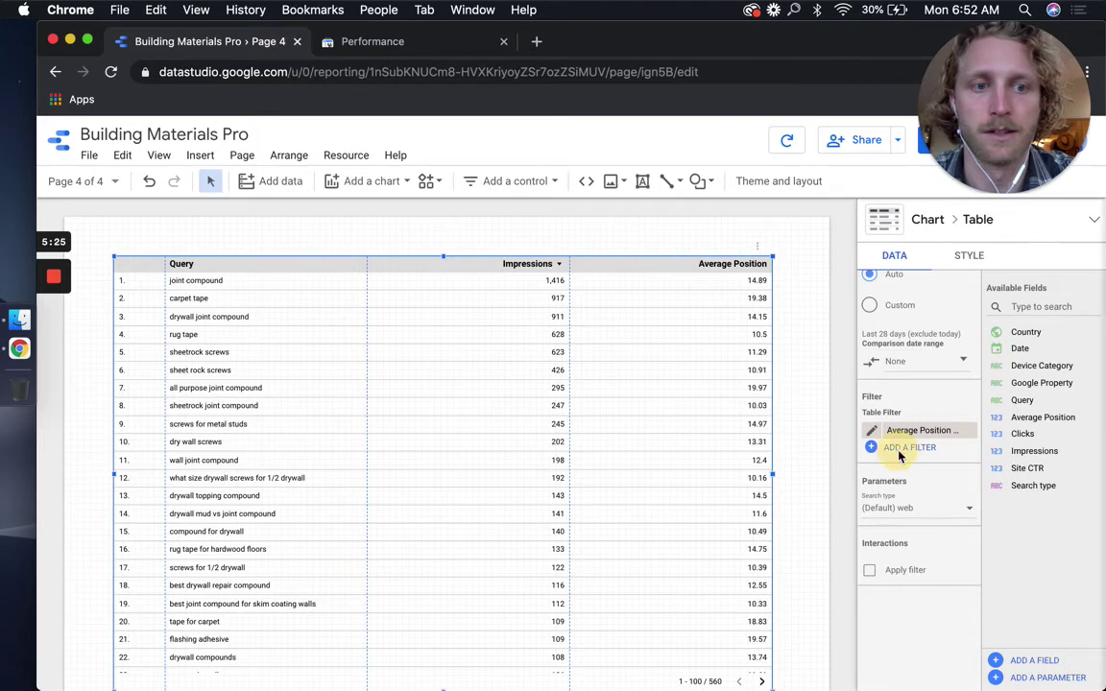
pyautogui.click(898, 451)
pyautogui.scroll(-2, 224, 546)
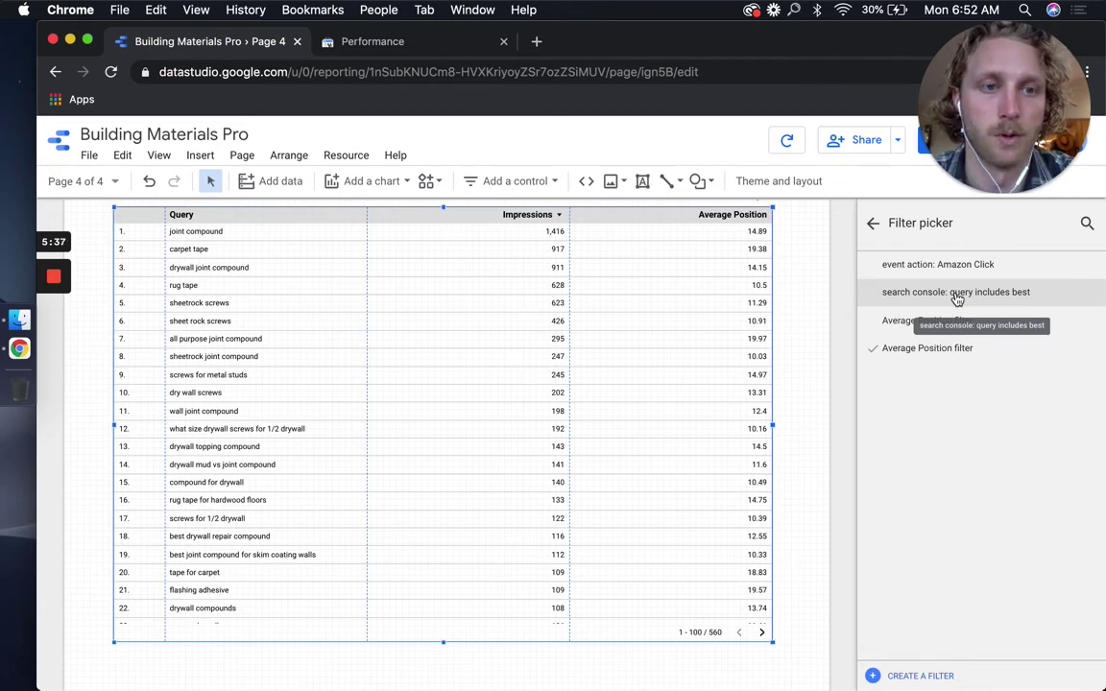
pyautogui.click(970, 296)
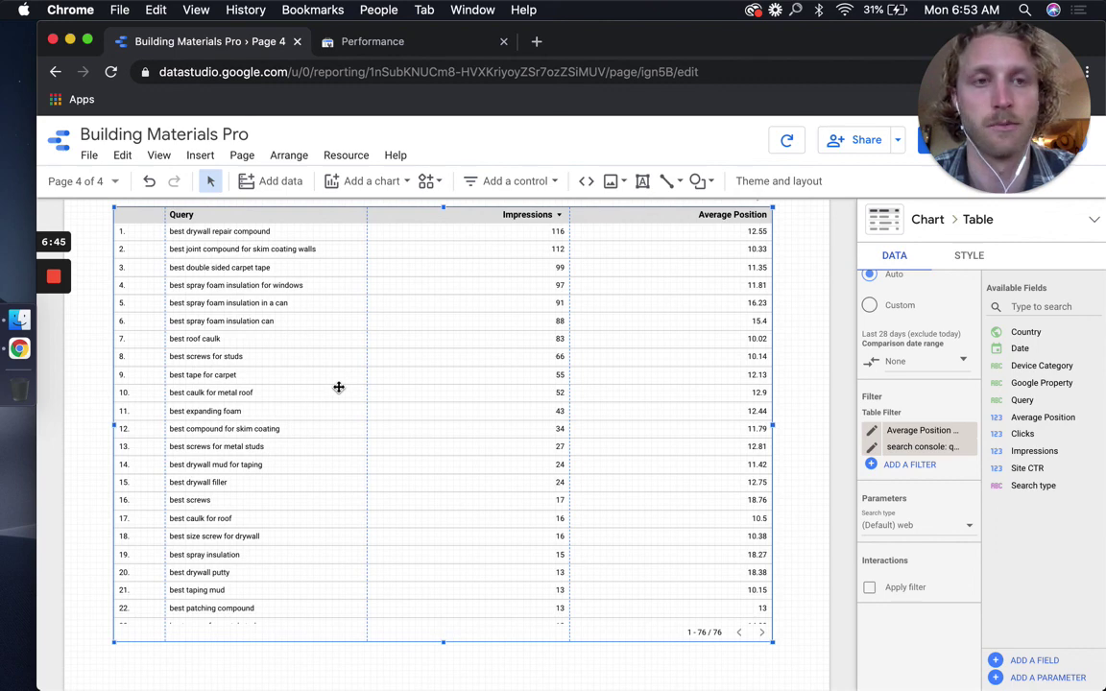
pyautogui.moveTo(55, 278)
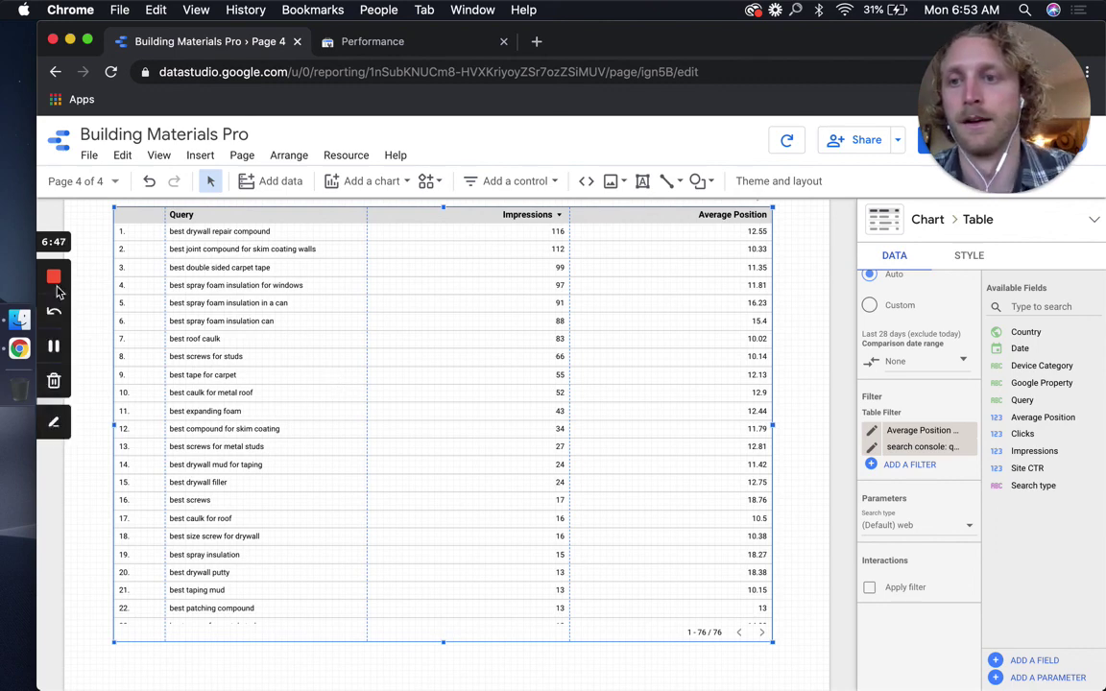